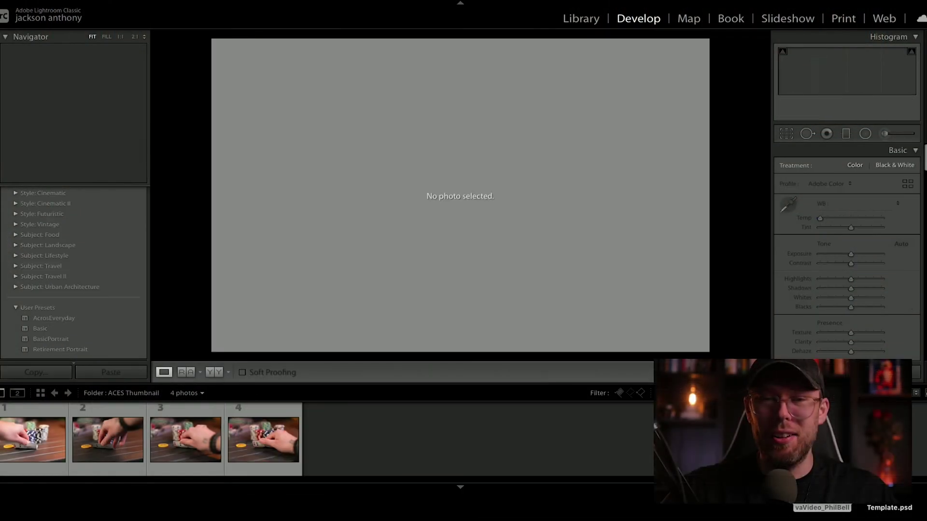
Step: Load DSCF9999.RAF, the hand on two aces beside the chip stacks, into Develop
click(273, 457)
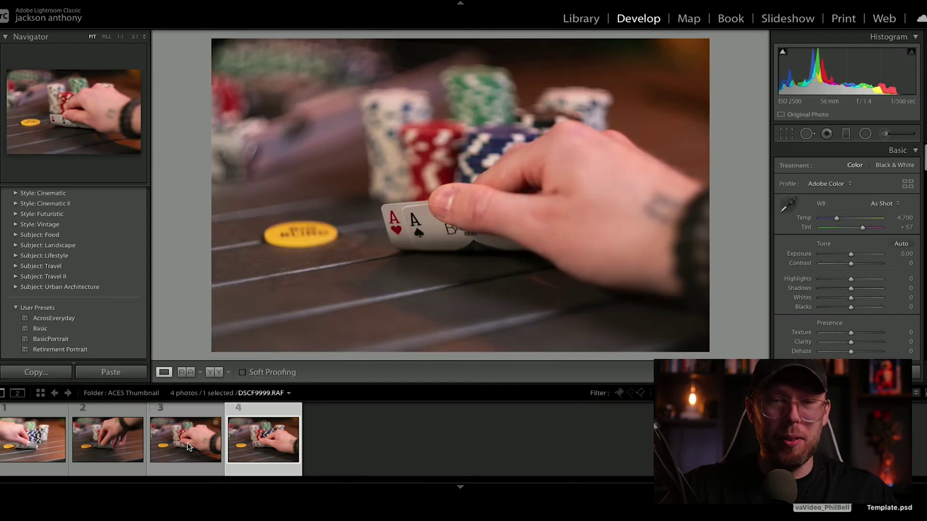
click(190, 446)
click(108, 442)
click(249, 451)
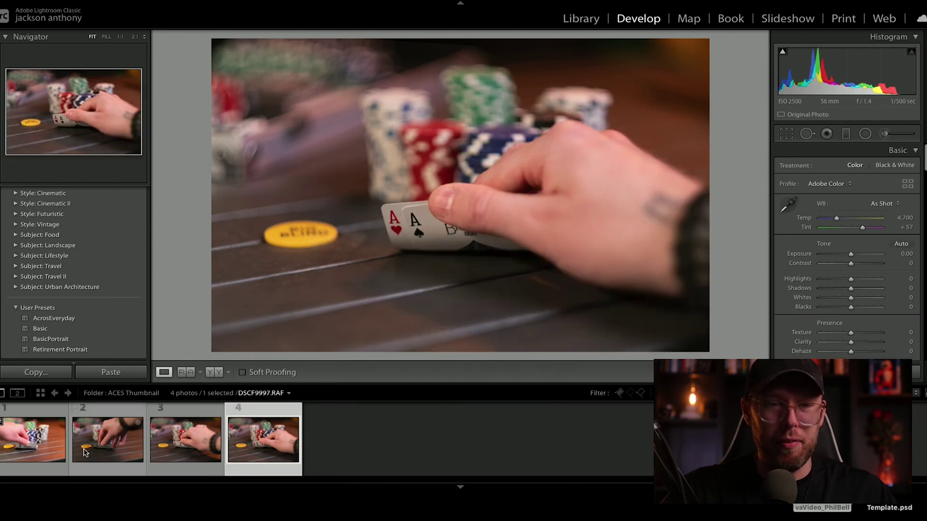
click(41, 442)
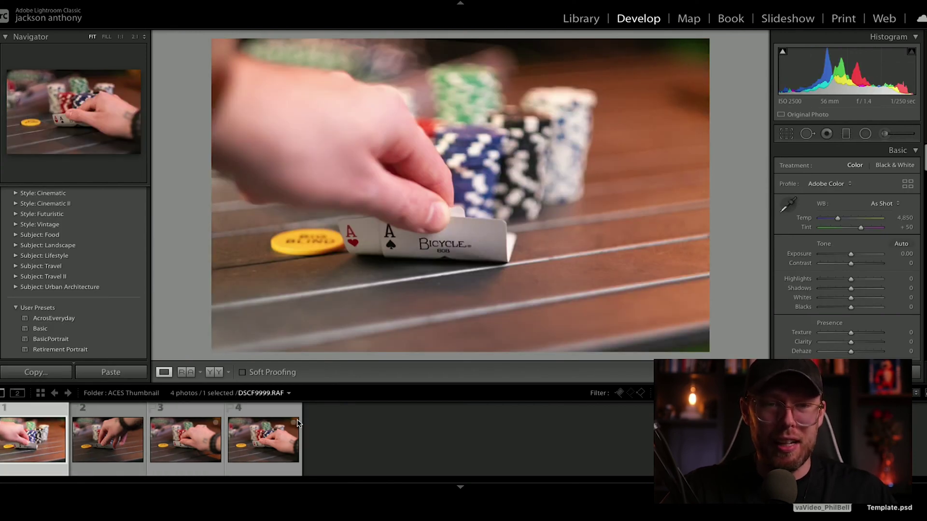
click(268, 444)
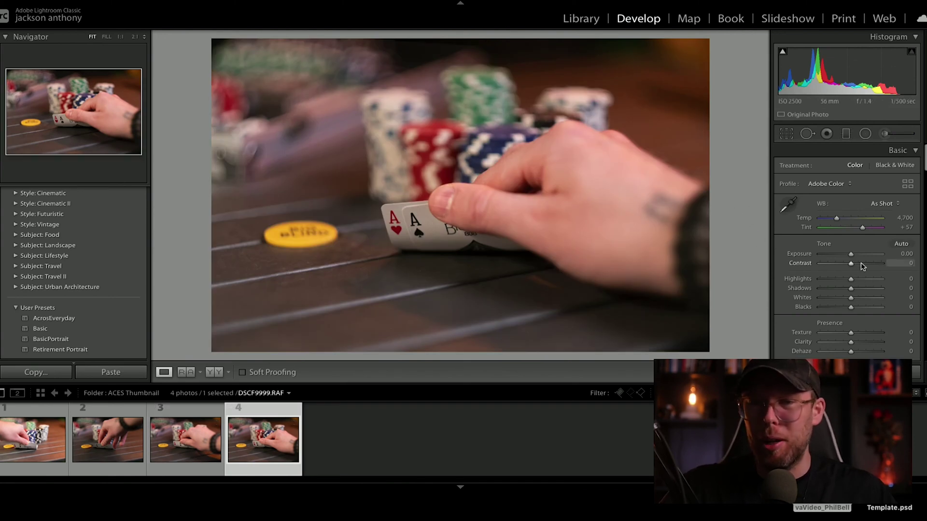
Step: Set Contrast +28, Shadows −12, Blacks −30, Texture +14, Clarity +15, Temp 4,392, Vibrance +6, Saturation +21
drag(868, 265, 859, 266)
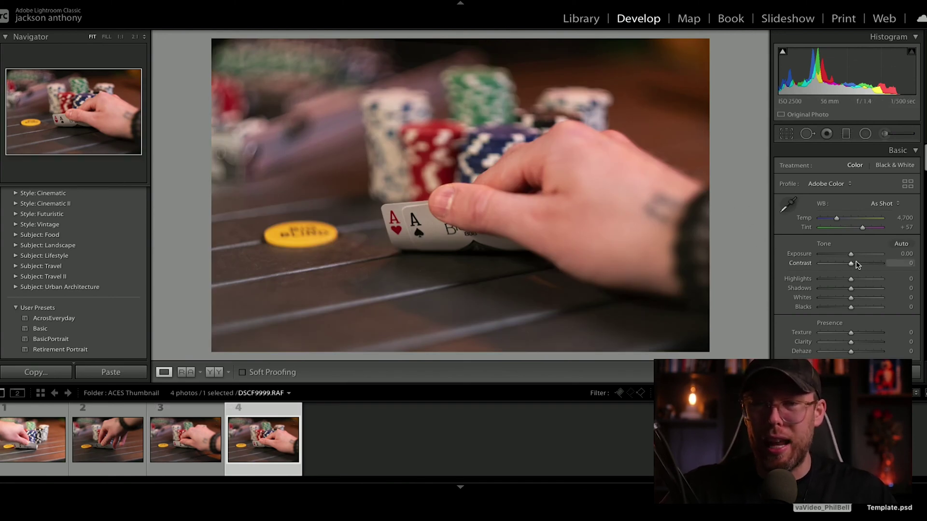
scroll(854, 283, down, 1)
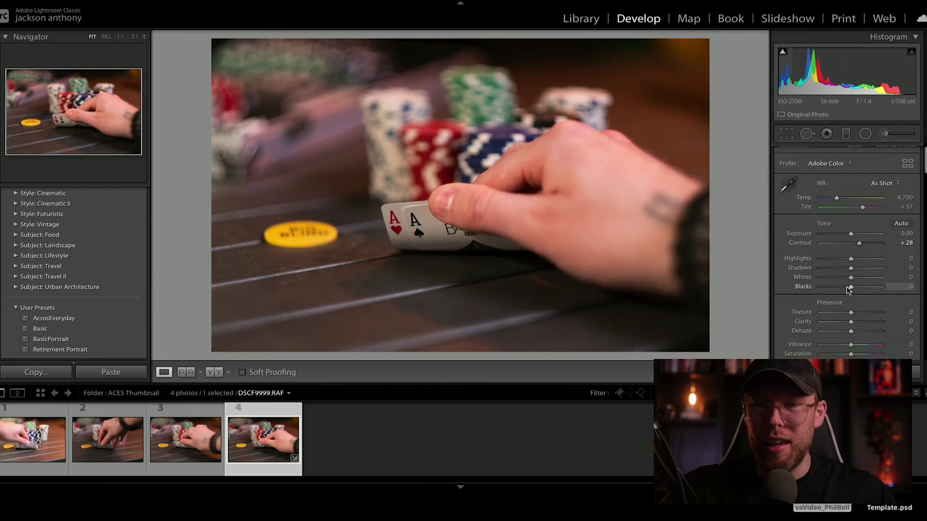
drag(851, 291, 844, 292)
scroll(850, 293, down, 1)
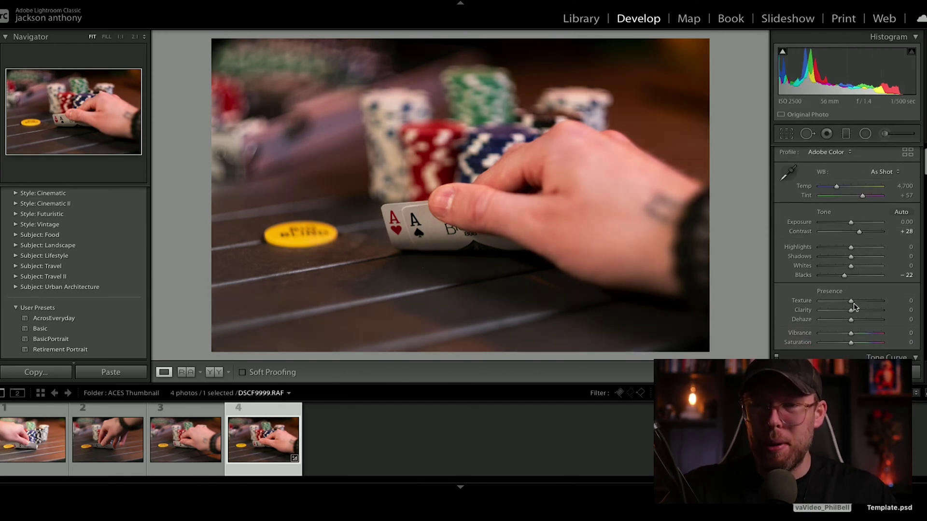
drag(855, 303, 855, 311)
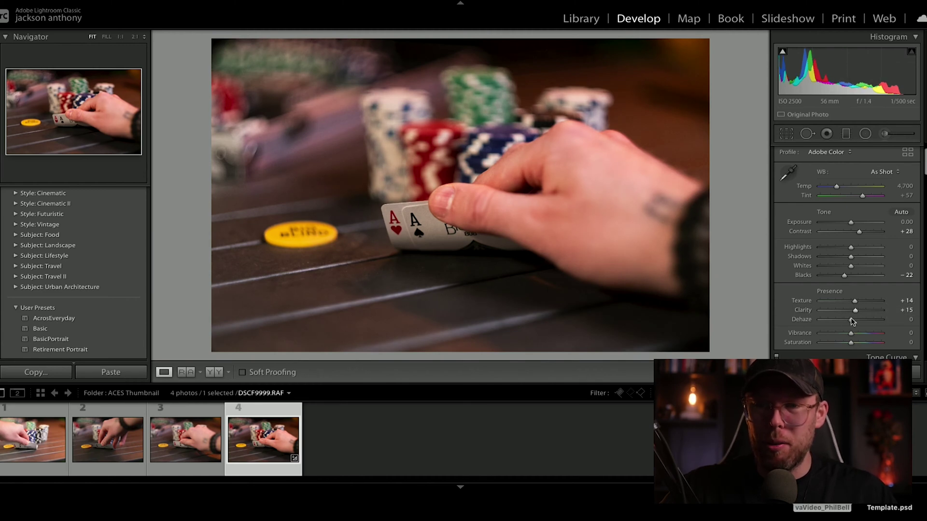
scroll(850, 322, down, 1)
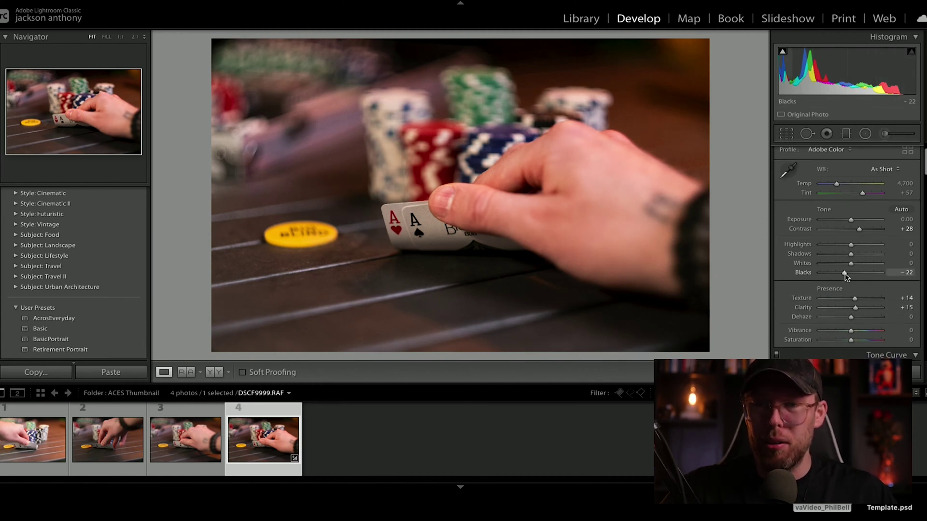
drag(843, 273, 850, 256)
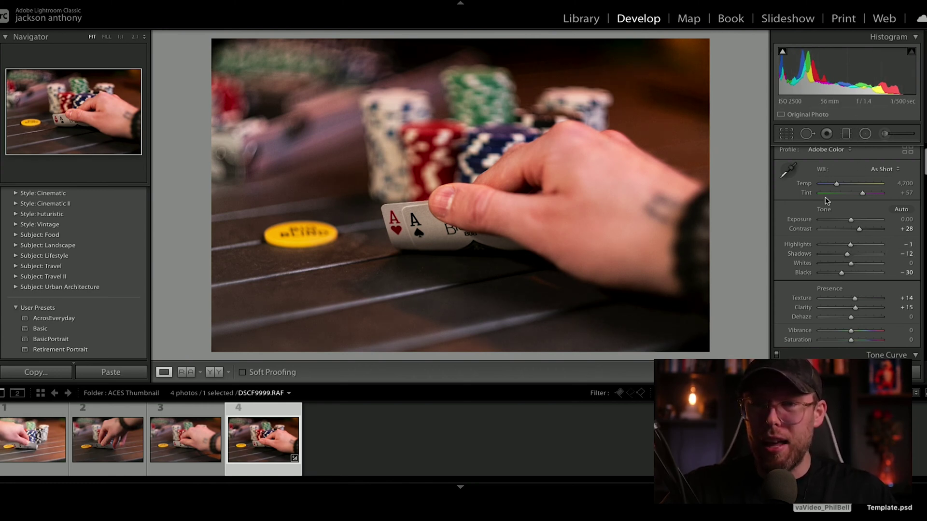
drag(837, 185, 837, 184)
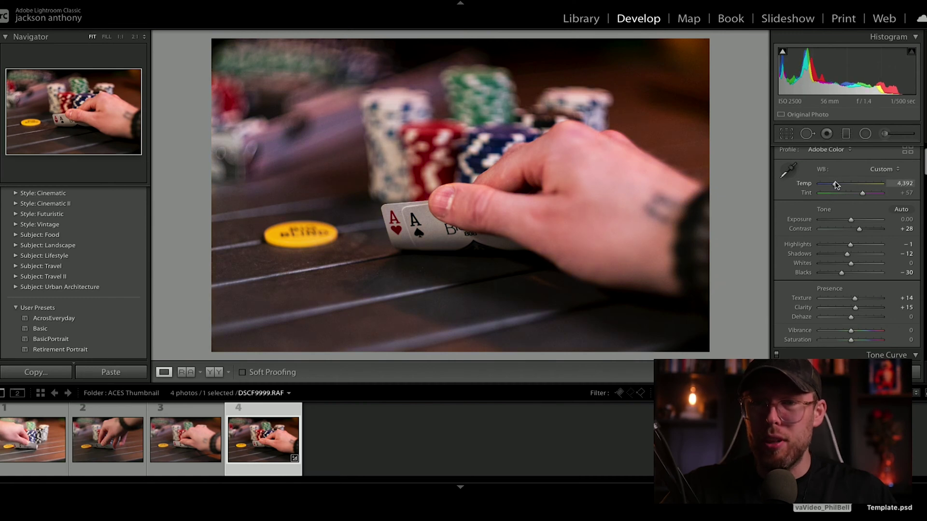
scroll(855, 271, down, 2)
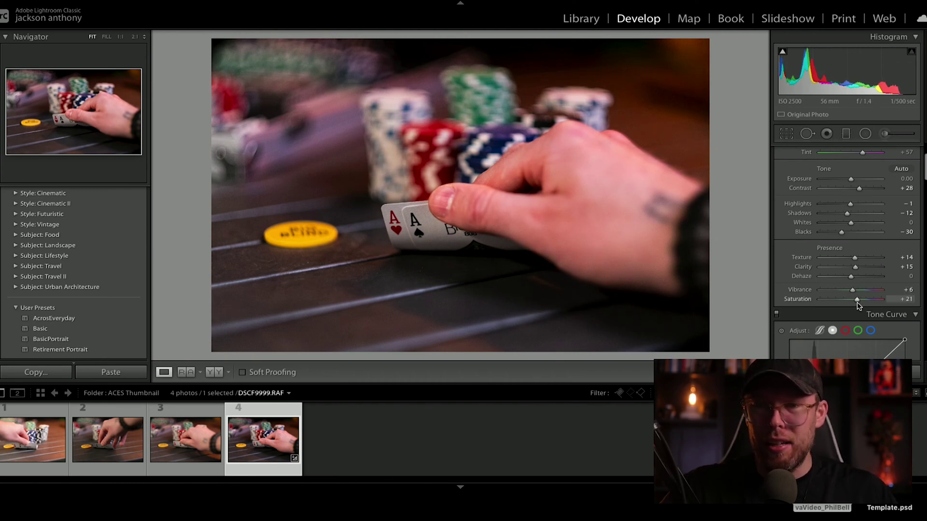
Step: Add upper, midtone and shadow points to form an S tone curve, then compare it on and off
scroll(840, 297, down, 6)
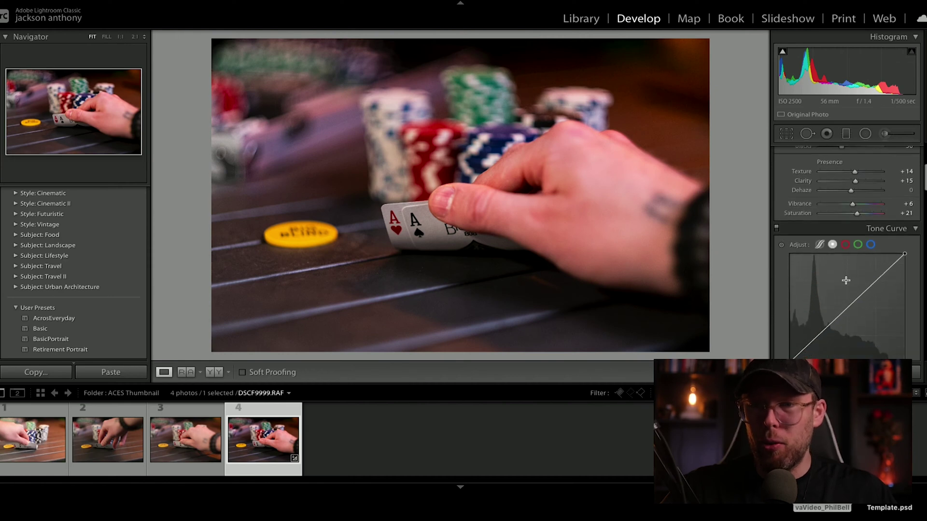
drag(877, 228, 879, 226)
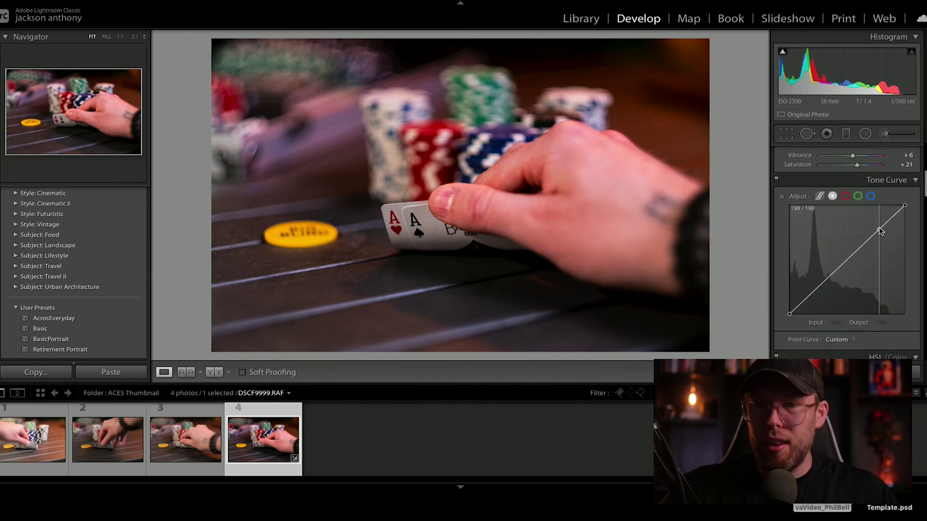
drag(842, 262, 843, 265)
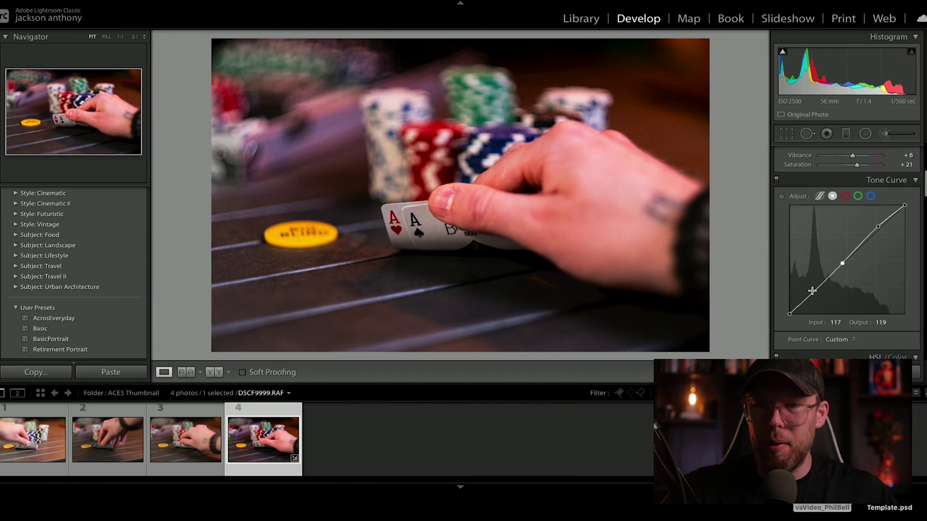
drag(815, 292, 817, 296)
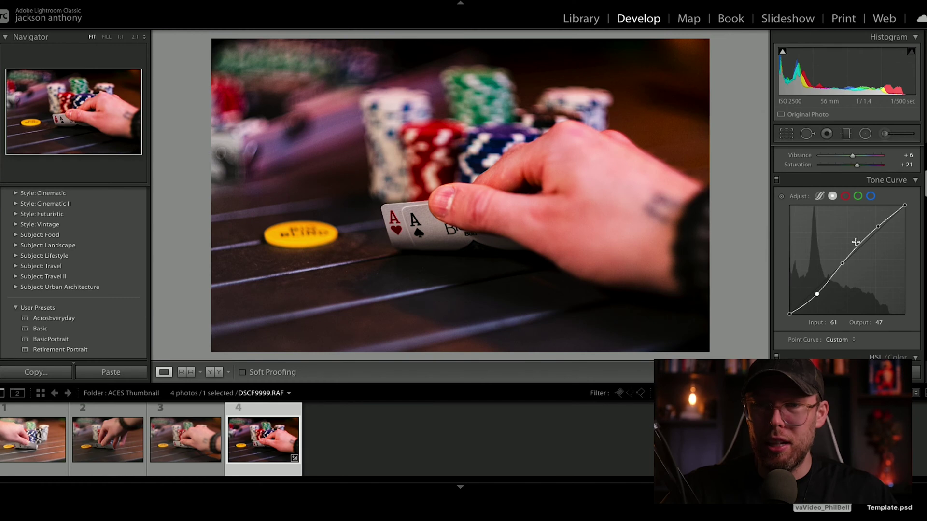
click(778, 181)
click(777, 180)
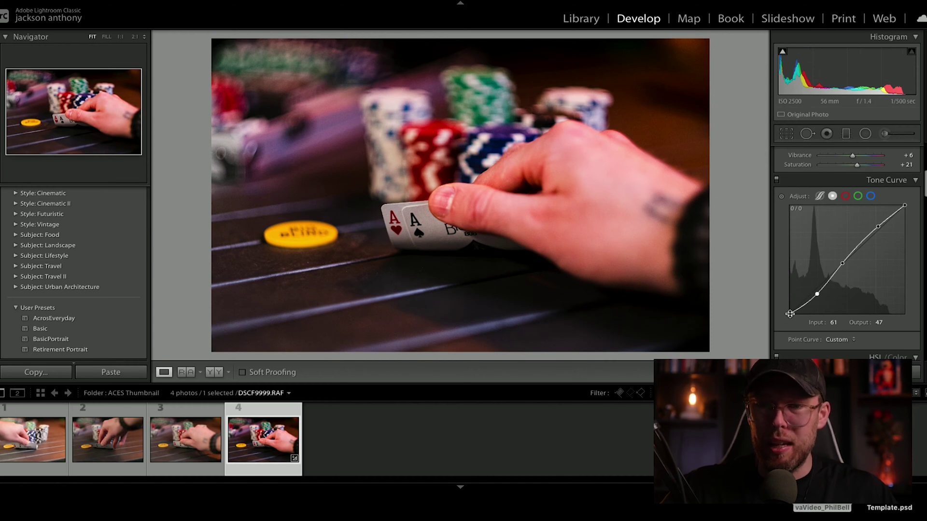
Step: Lift the black point, nudge the midtone up, lower the white point to 247, and compare before/after
drag(790, 314, 788, 312)
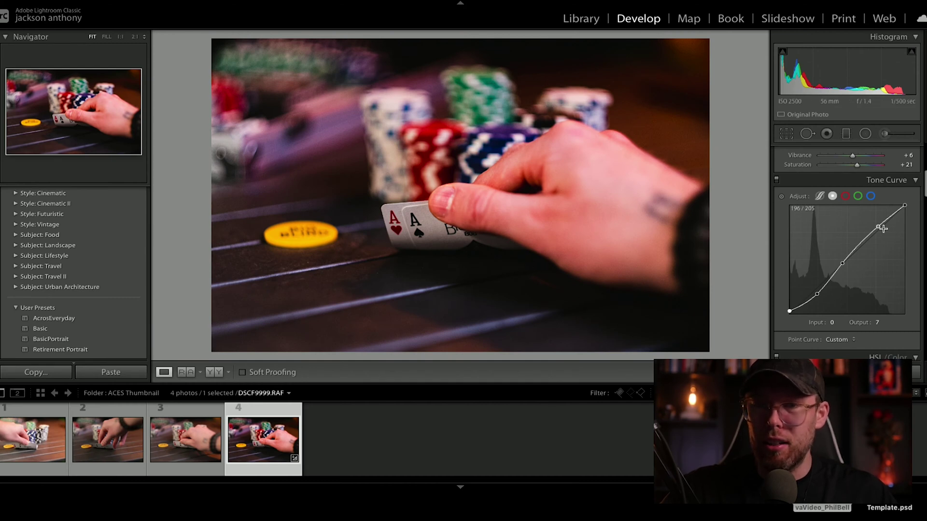
drag(843, 263, 847, 260)
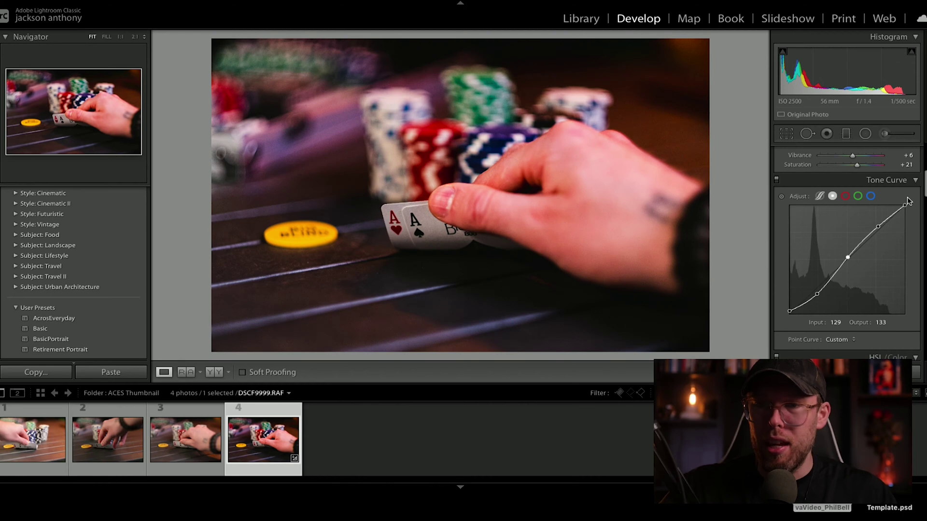
drag(905, 208, 906, 211)
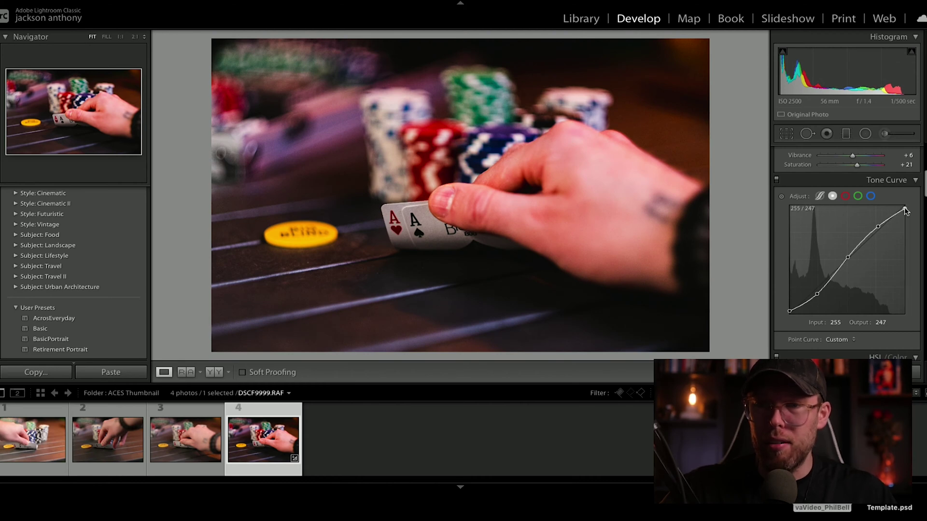
click(777, 180)
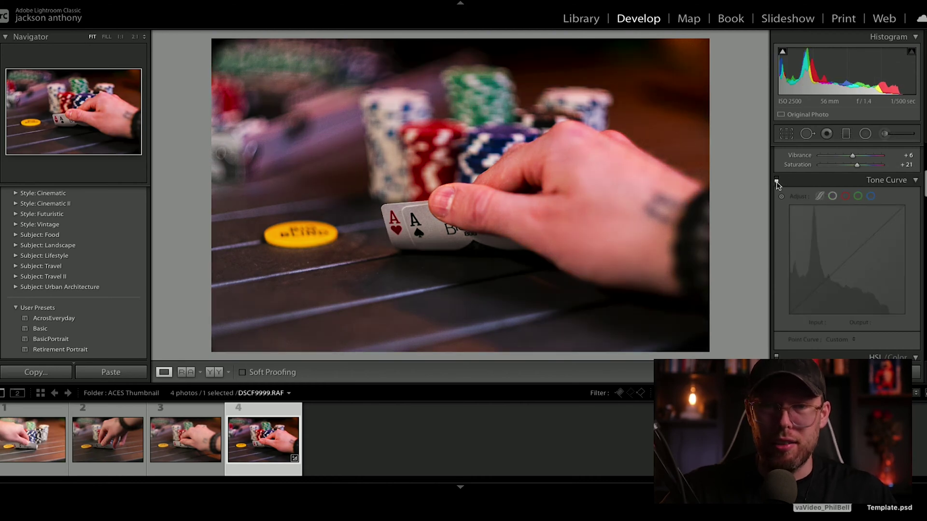
click(777, 180)
click(777, 180)
click(777, 180)
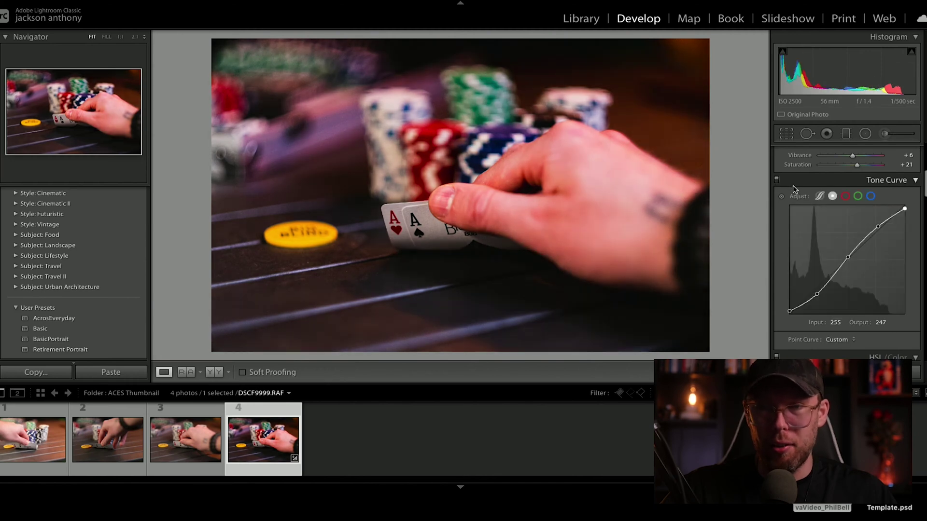
scroll(925, 186, down, 5)
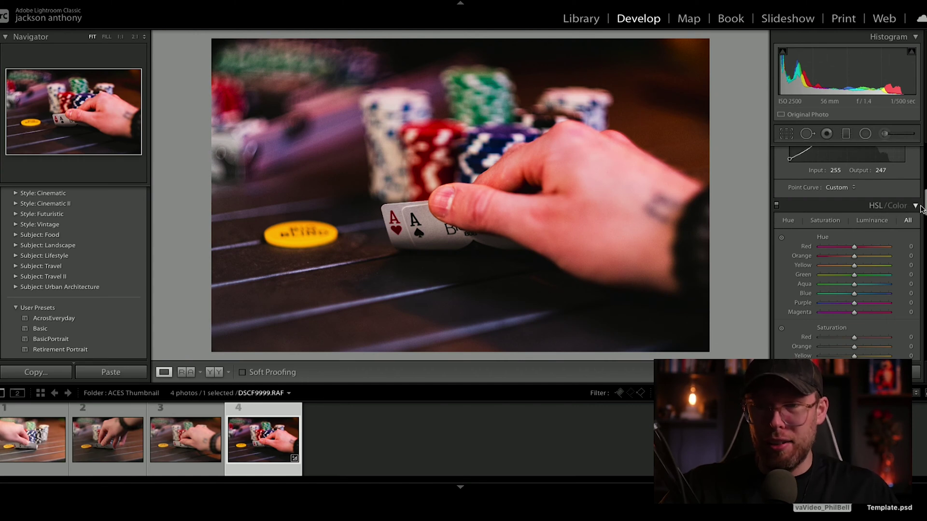
Step: Shift the HSL Blue hue to −42, with Orange saturation at +10
scroll(847, 253, down, 2)
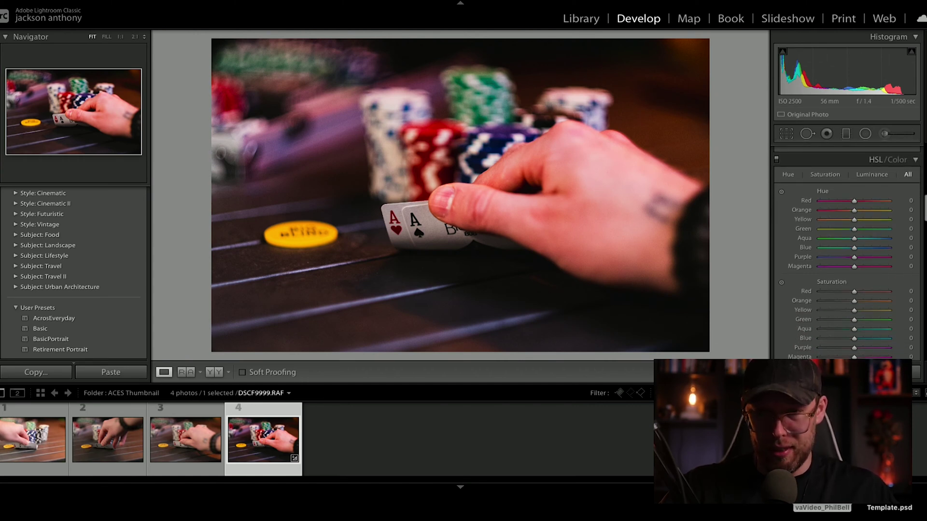
scroll(862, 269, down, 1)
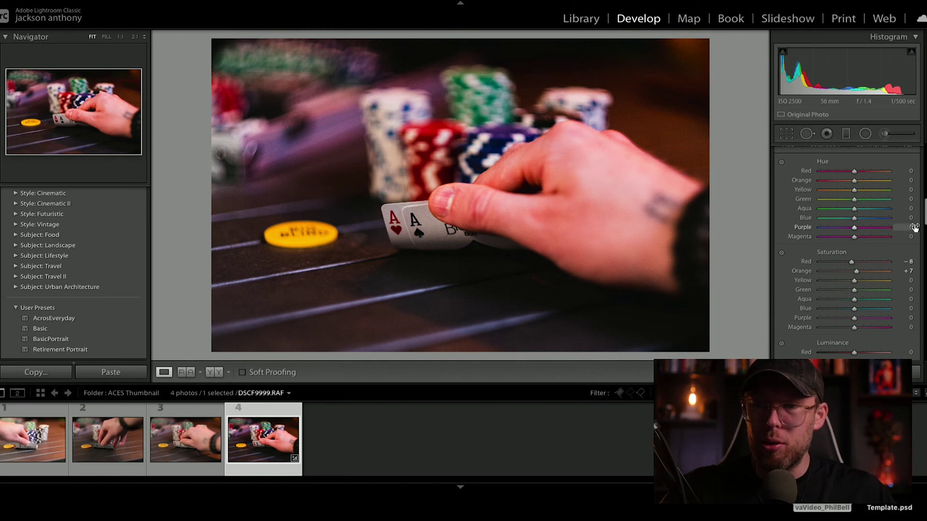
scroll(902, 265, down, 3)
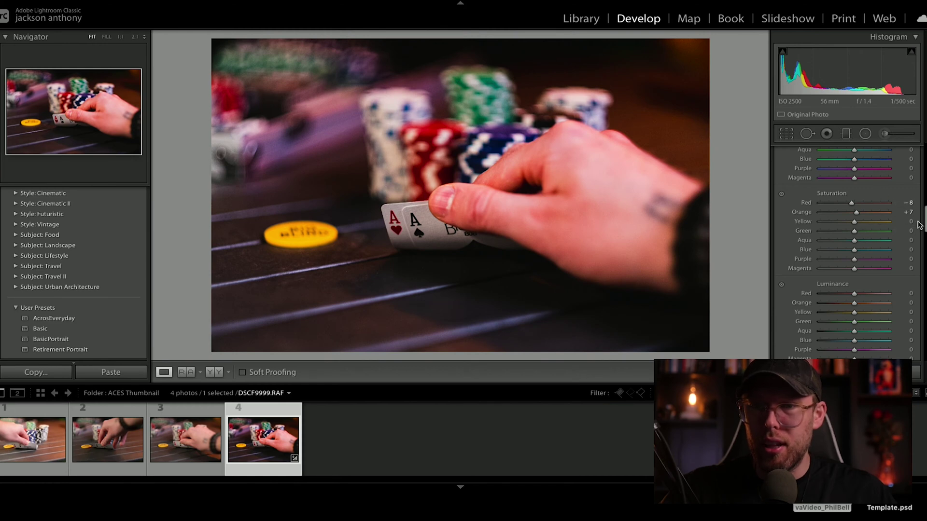
scroll(855, 221, up, 3)
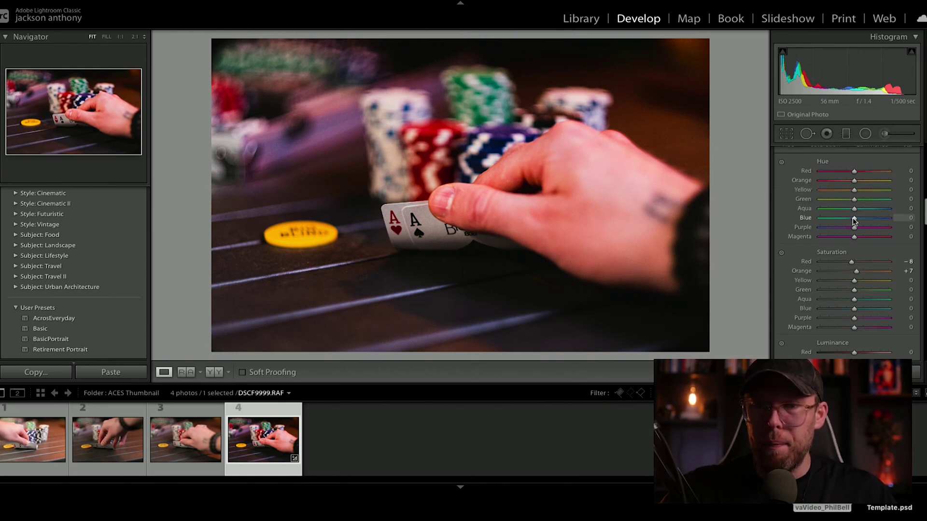
drag(844, 221, 838, 219)
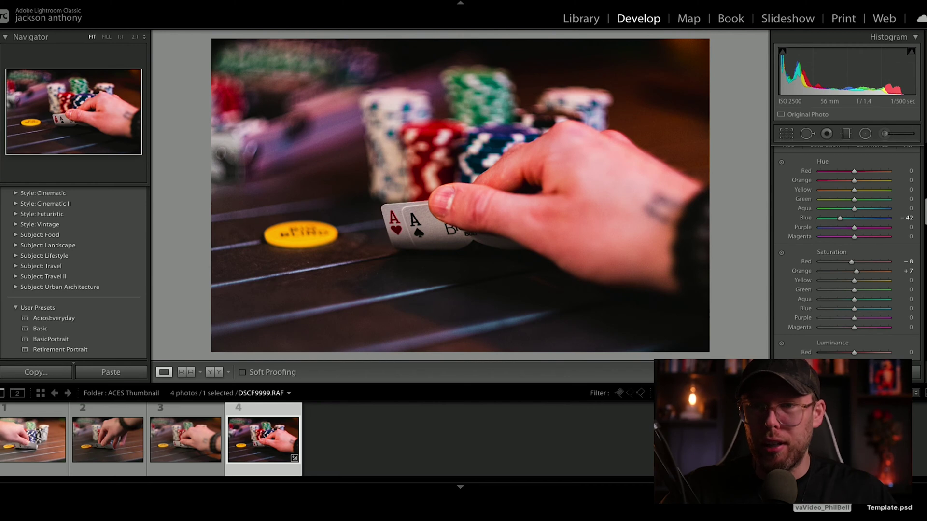
scroll(854, 193, down, 2)
scroll(855, 190, up, 2)
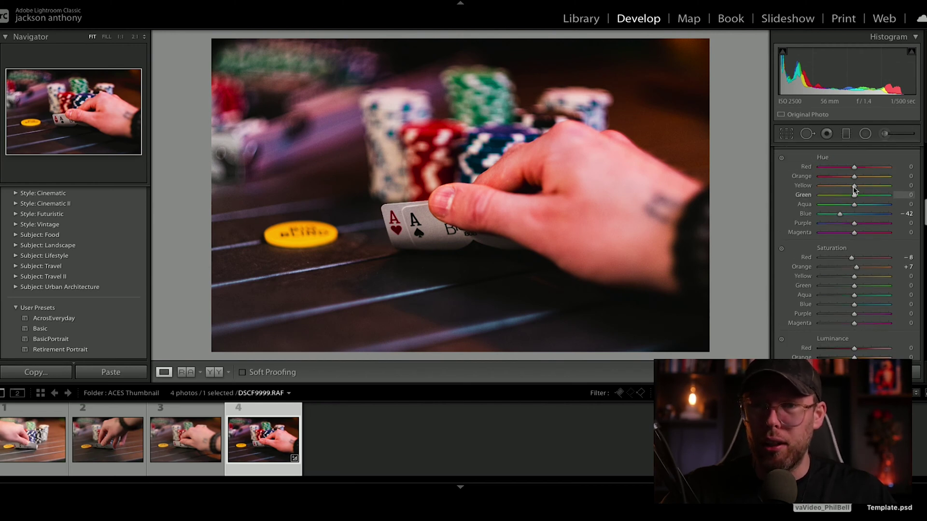
scroll(854, 242, down, 2)
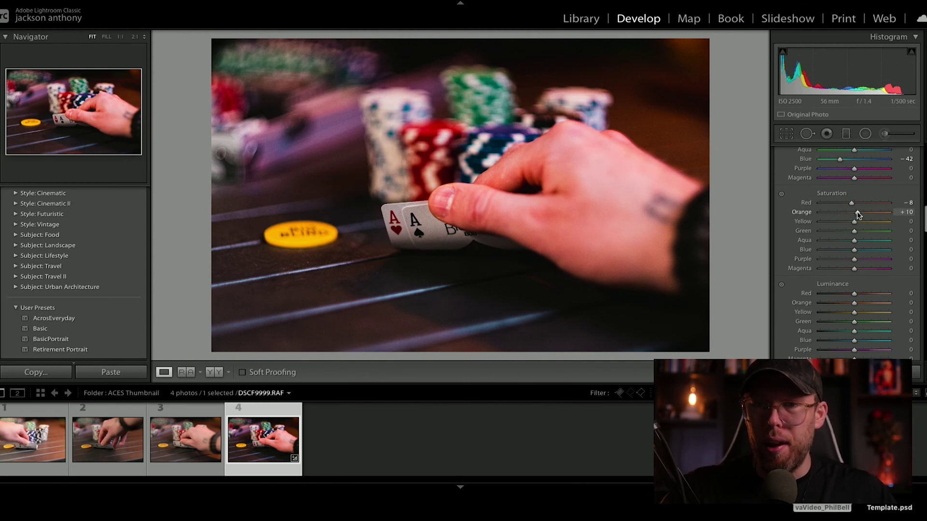
scroll(849, 253, down, 2)
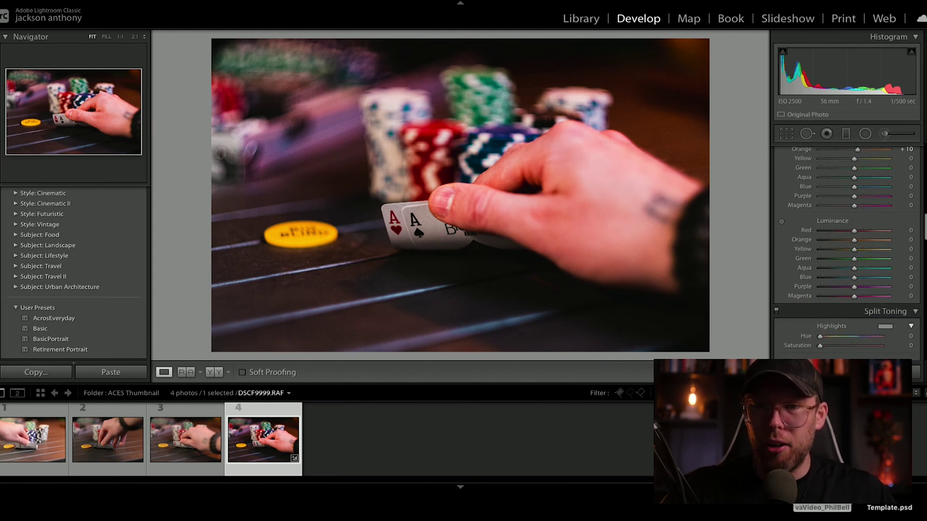
scroll(855, 236, down, 1)
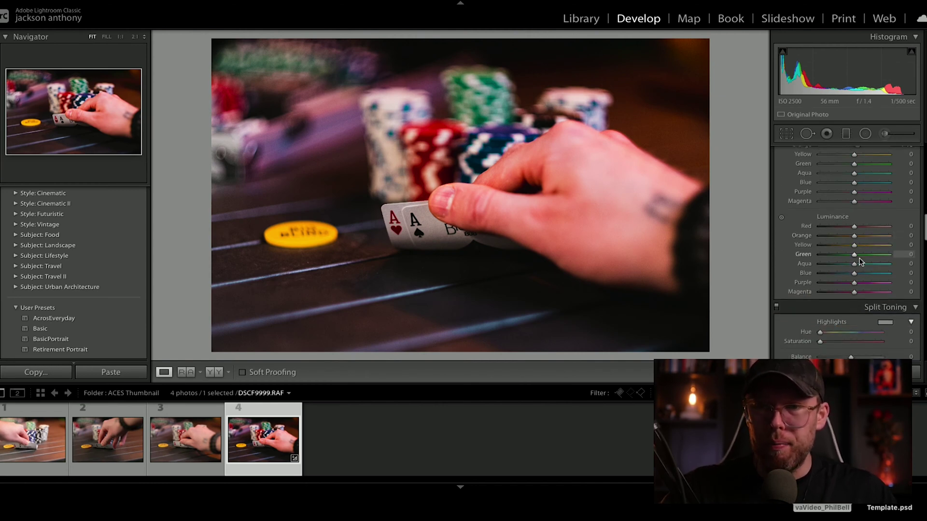
scroll(849, 253, down, 3)
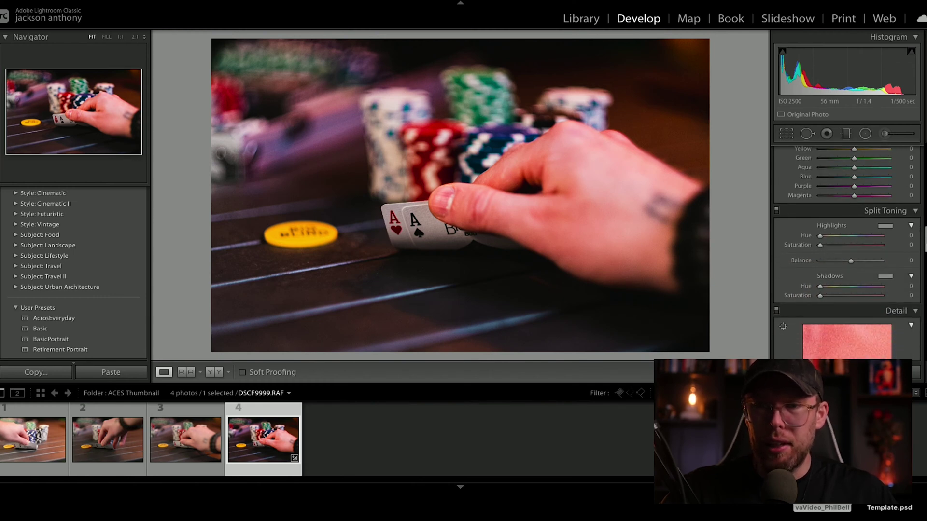
Step: Tint the Split Toning shadows teal at hue 195 with saturation 20
click(886, 277)
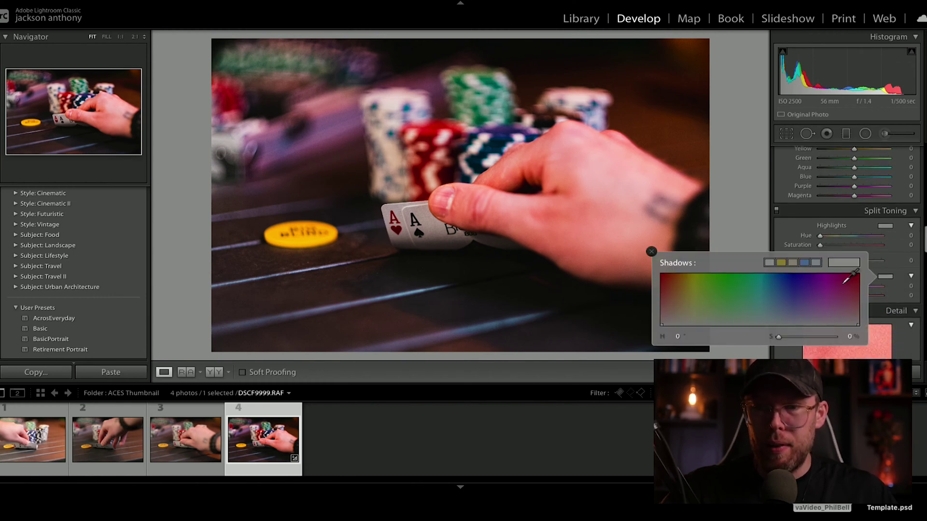
click(770, 316)
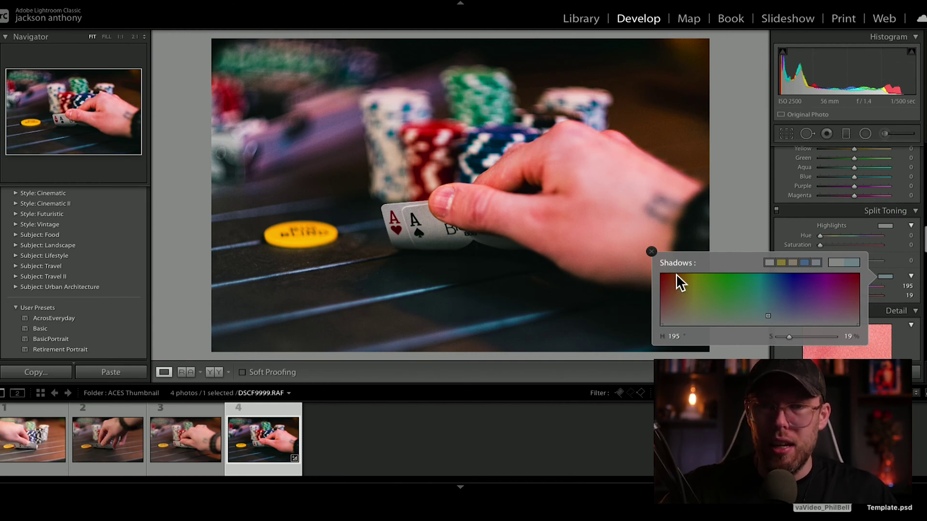
click(652, 252)
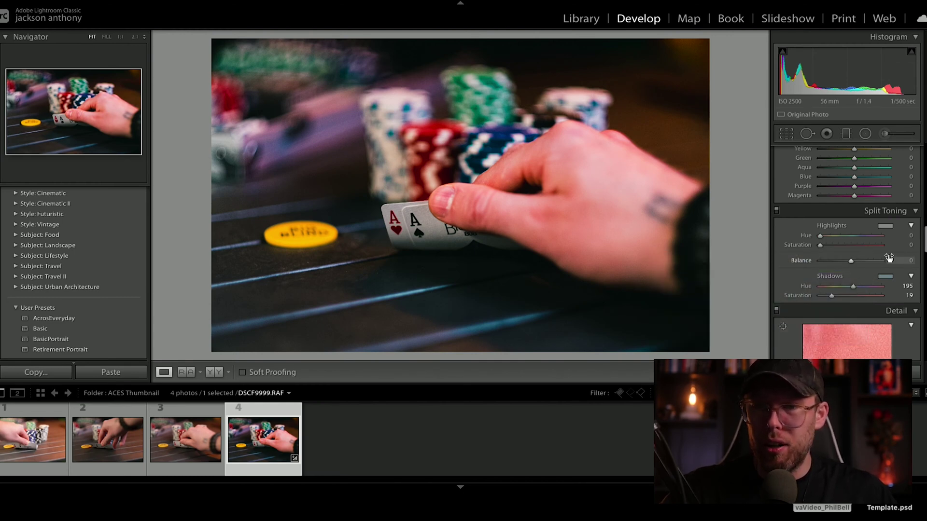
mouse_move(826, 298)
mouse_down()
mouse_move(867, 295)
mouse_move(816, 299)
mouse_move(833, 299)
mouse_up()
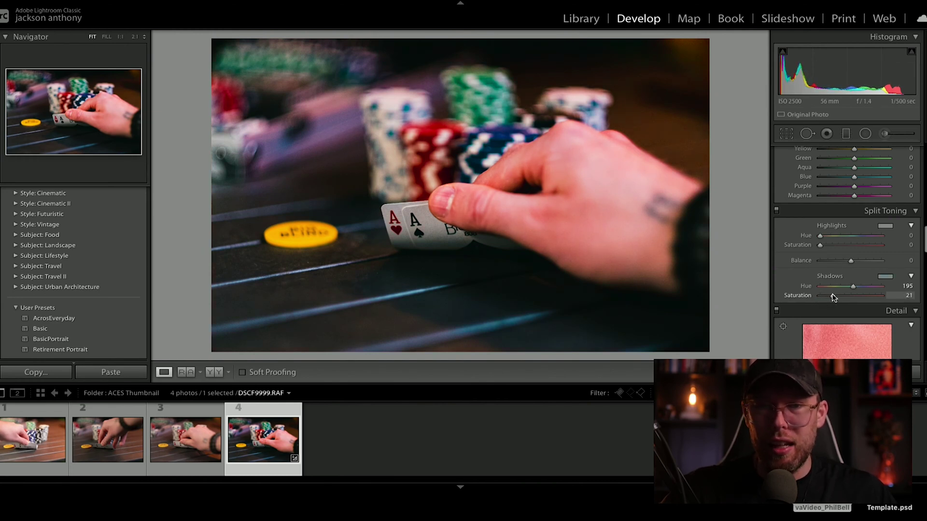
drag(833, 299, 833, 299)
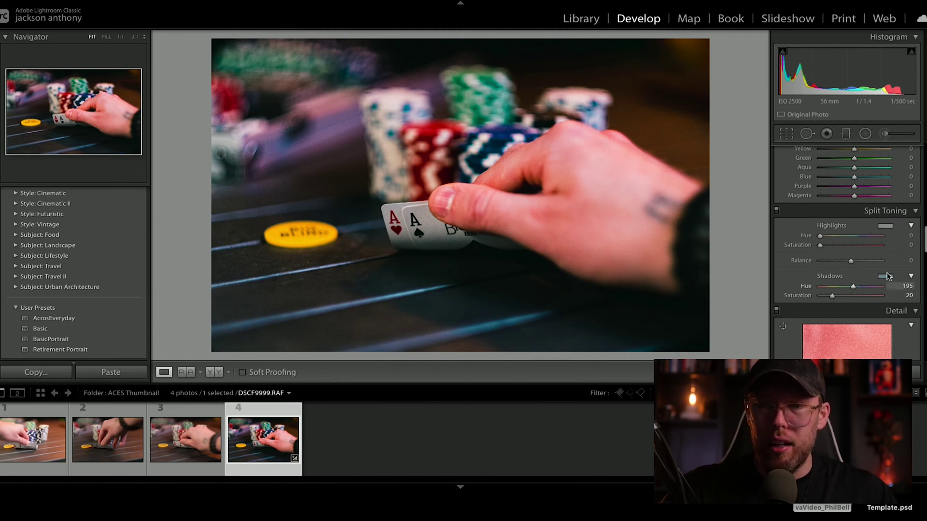
scroll(847, 253, down, 5)
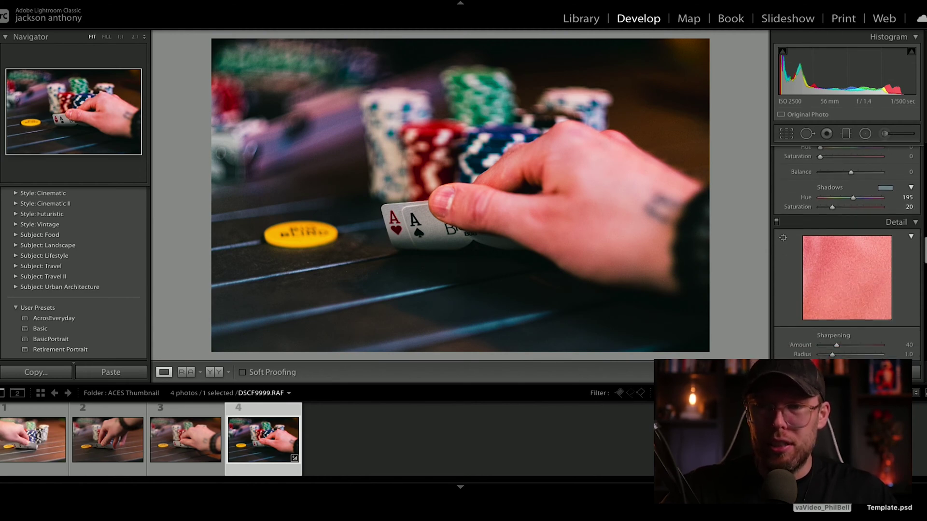
drag(924, 254, 920, 169)
Step: Paint an Adjustment Brush at Temp about 15 over the upper-left background, then close the brush
click(885, 134)
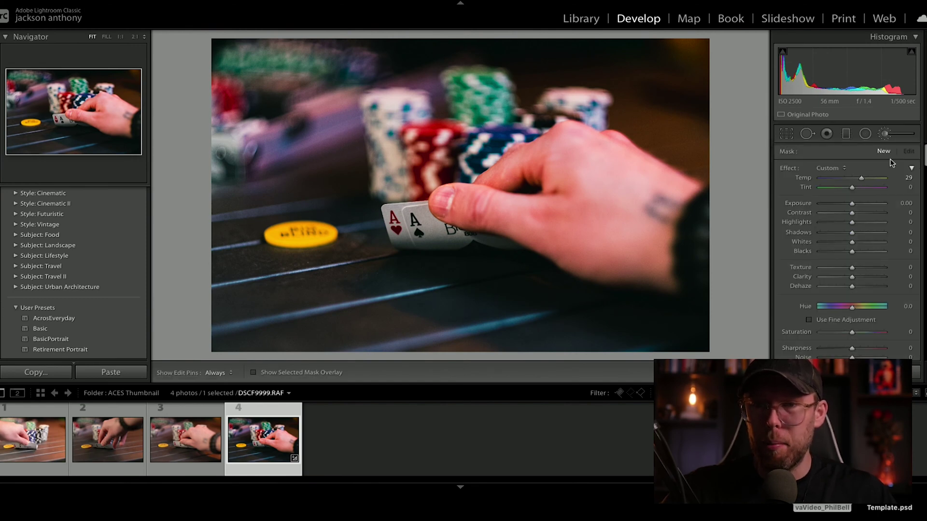
drag(862, 178, 856, 181)
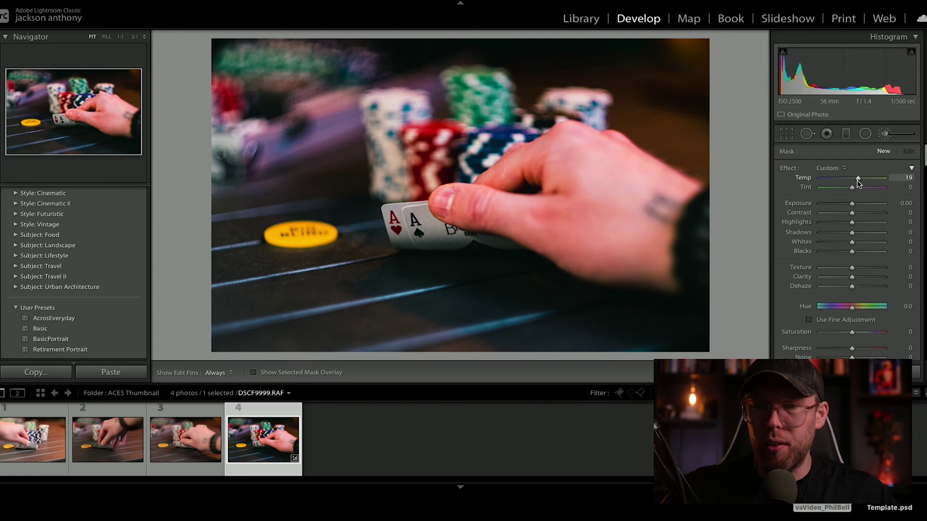
drag(856, 181, 856, 180)
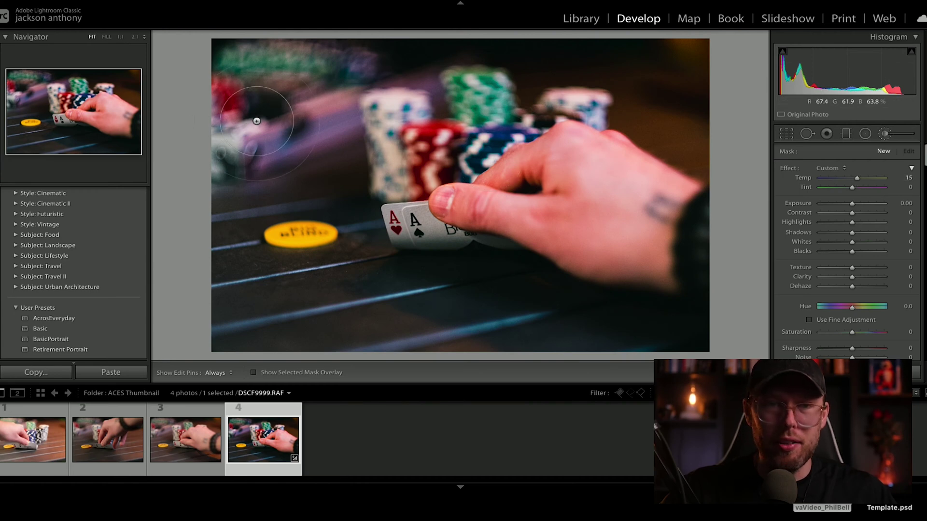
click(301, 95)
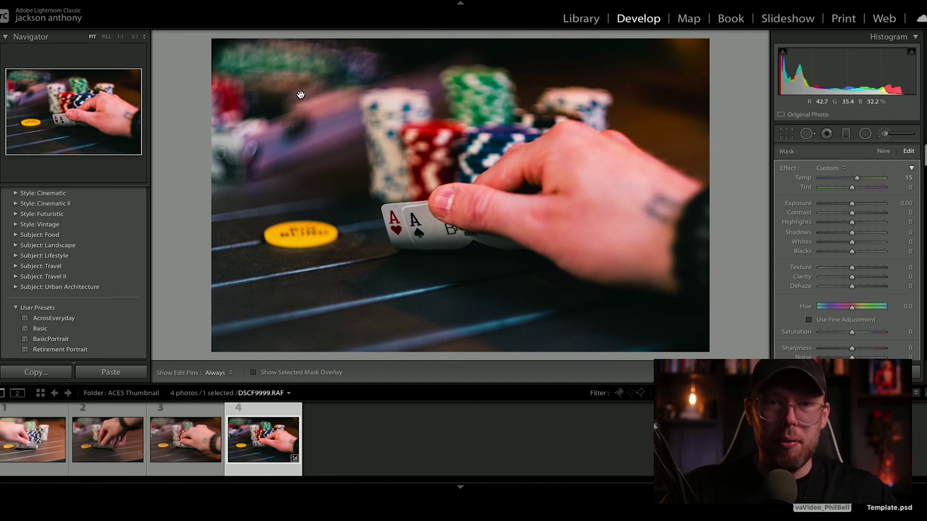
mouse_move(301, 94)
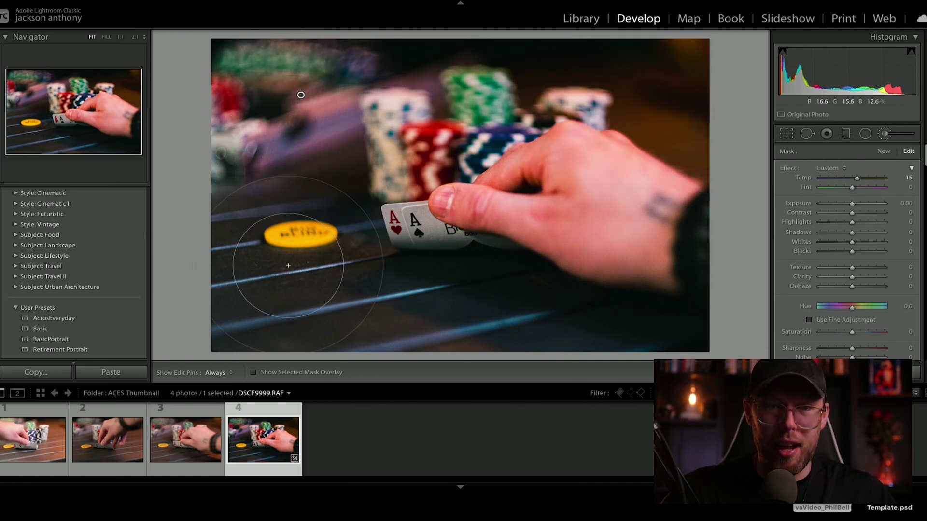
key(h)
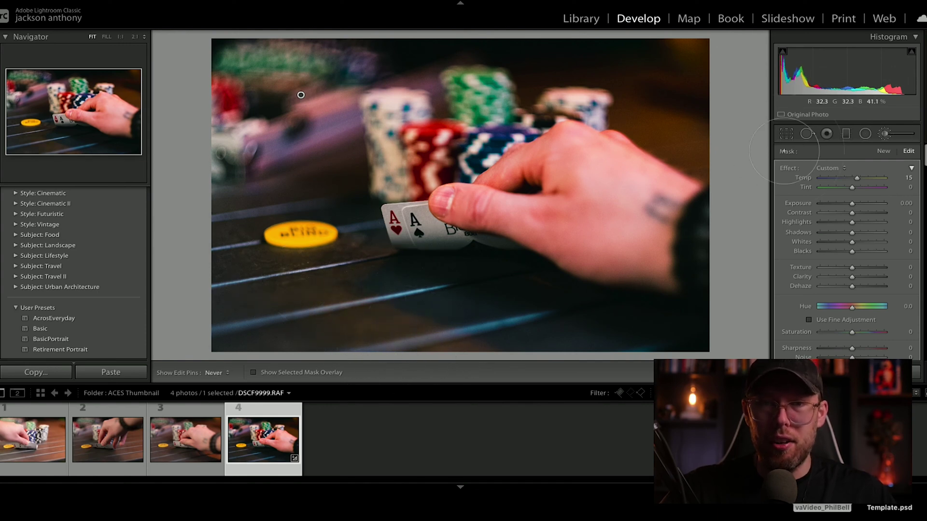
key(h)
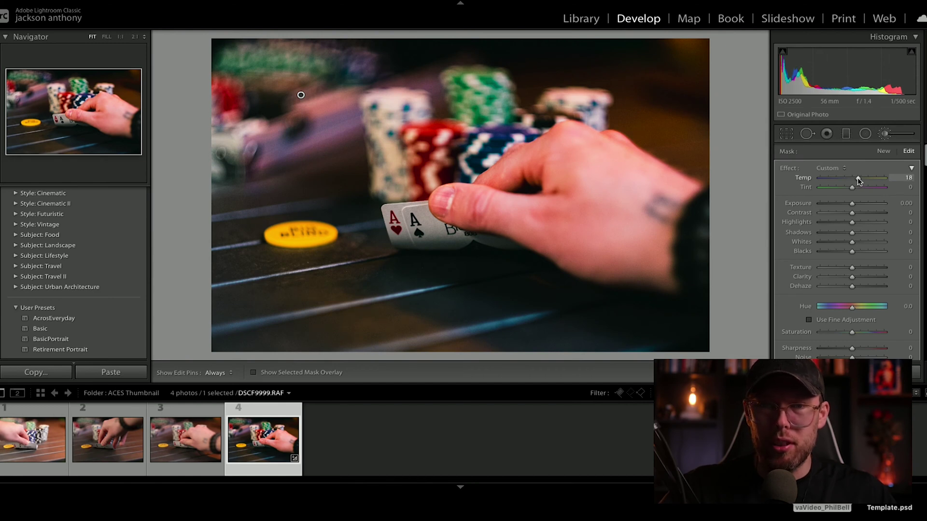
click(888, 132)
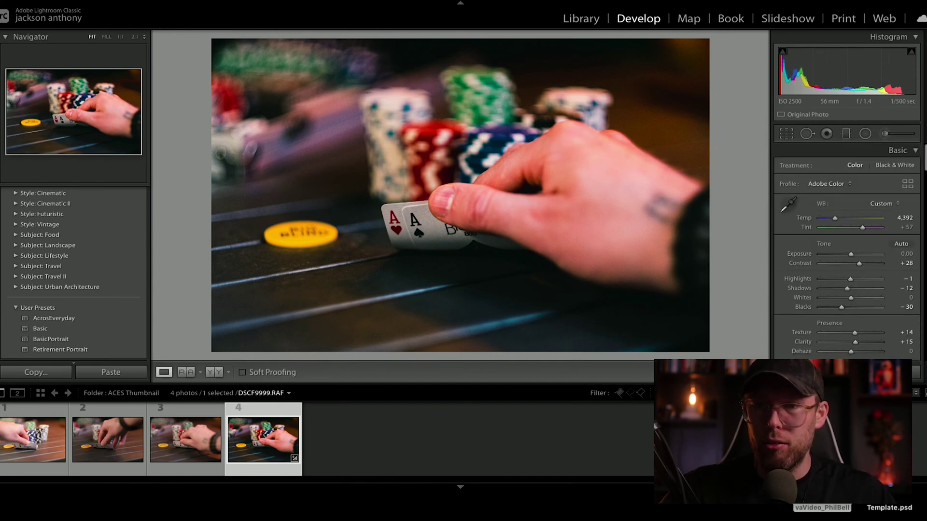
Step: Raise Red saturation to +2 and the Sharpening Amount to 42
scroll(847, 253, down, 15)
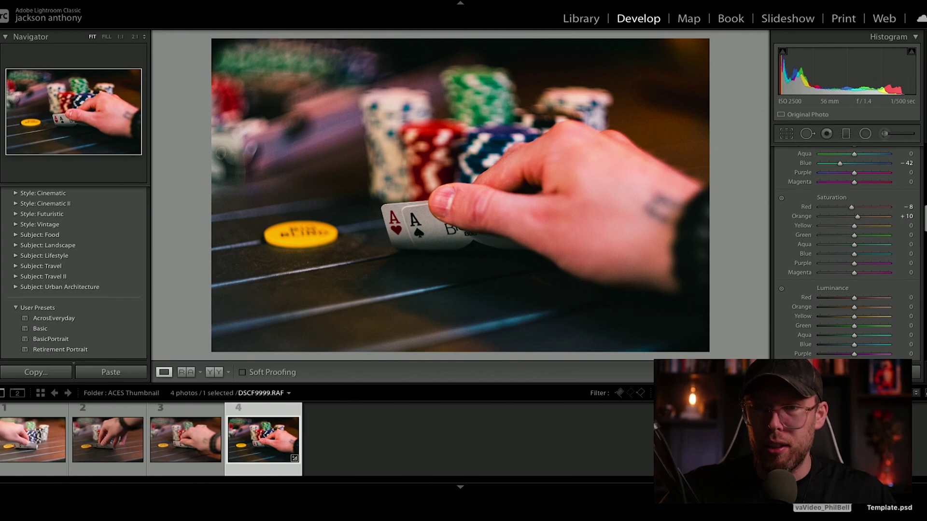
scroll(848, 253, down, 2)
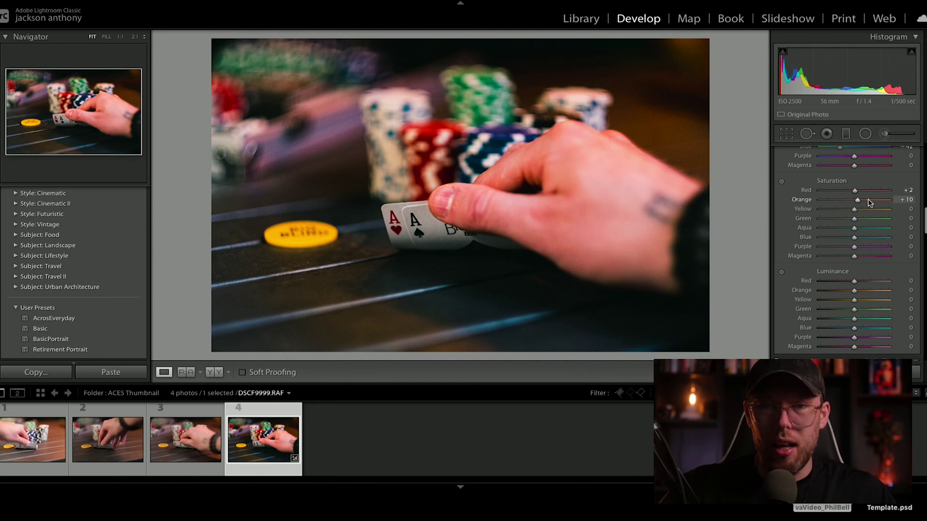
drag(925, 221, 922, 277)
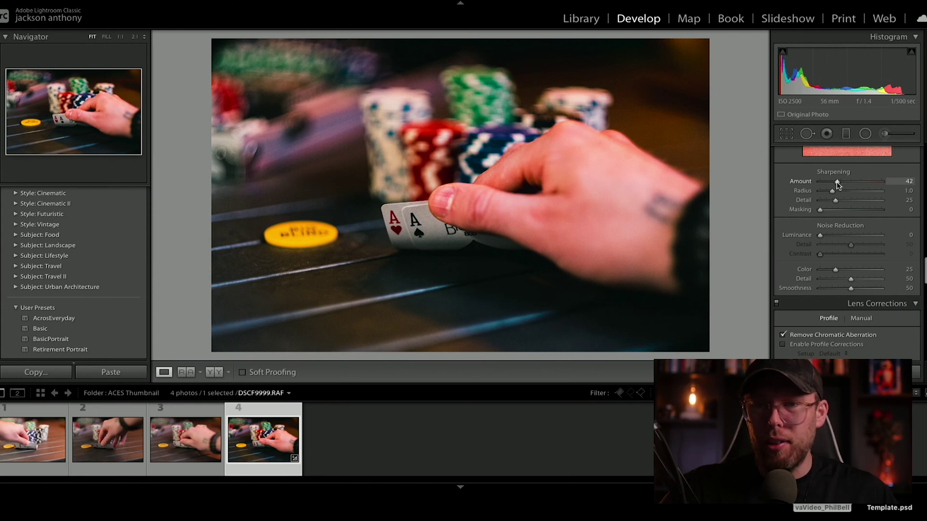
Step: Raise Sharpening Amount to 45 and, previewing the Alt edge mask, set Masking to 87
click(839, 182)
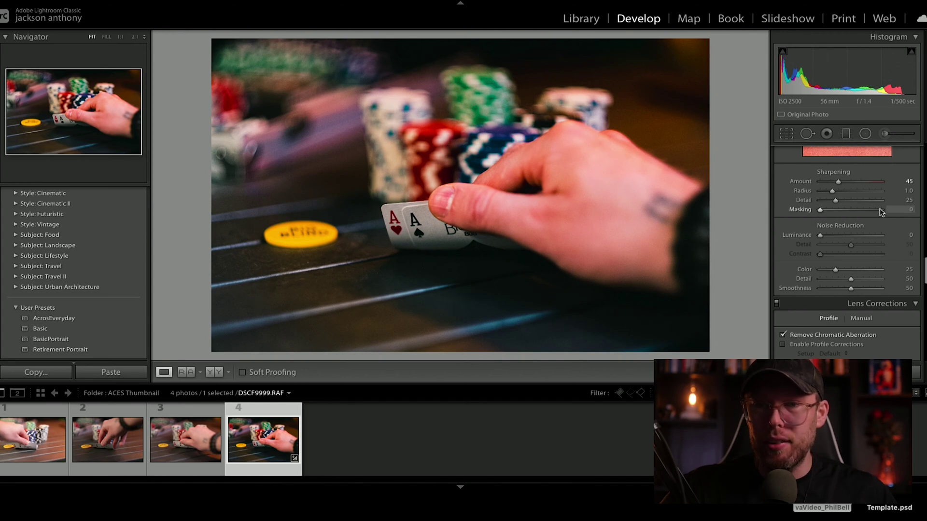
key(alt)
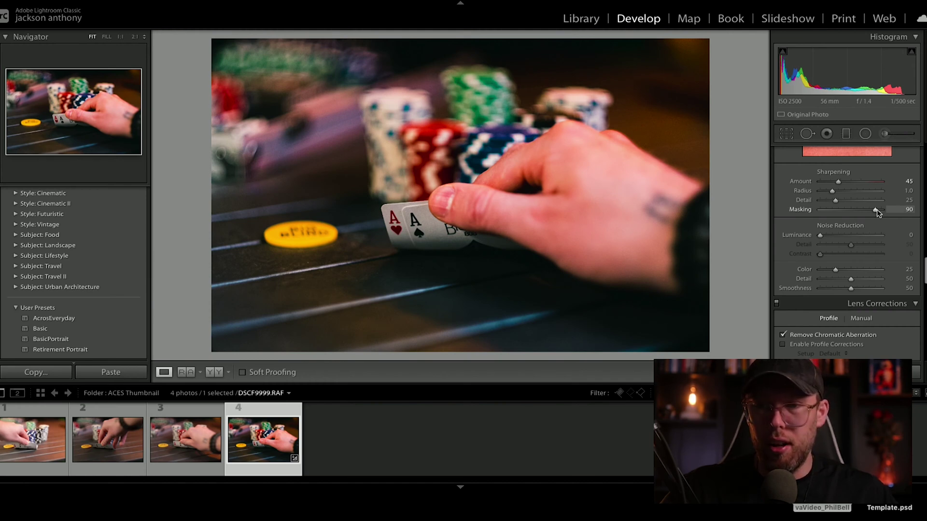
key(alt)
drag(876, 213, 877, 213)
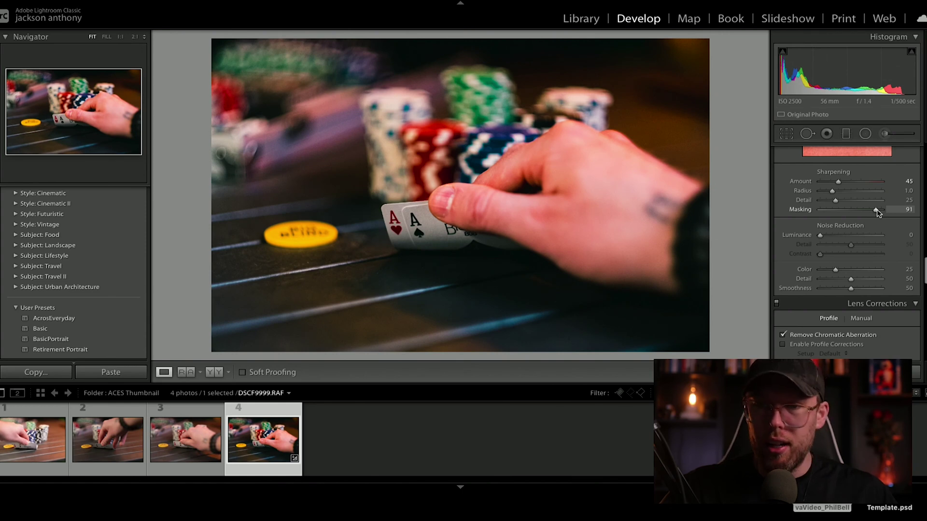
key(alt)
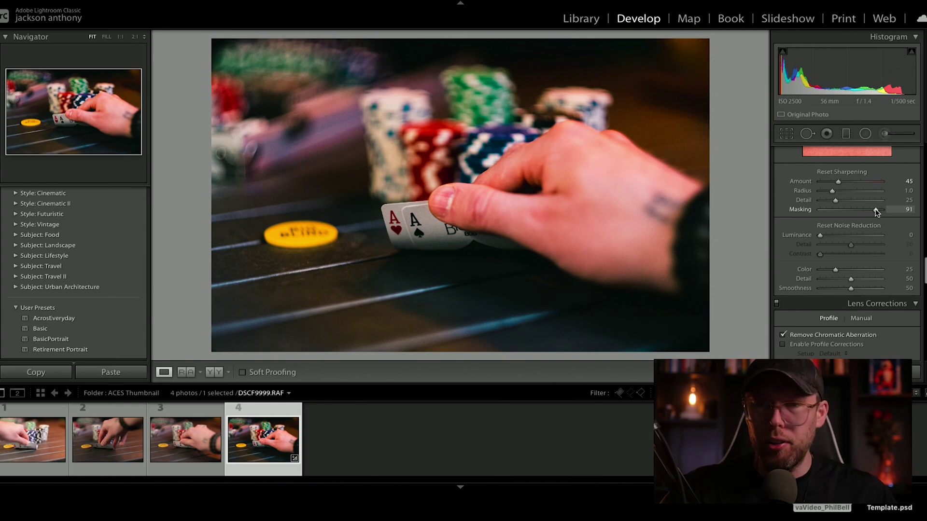
drag(876, 213, 876, 210)
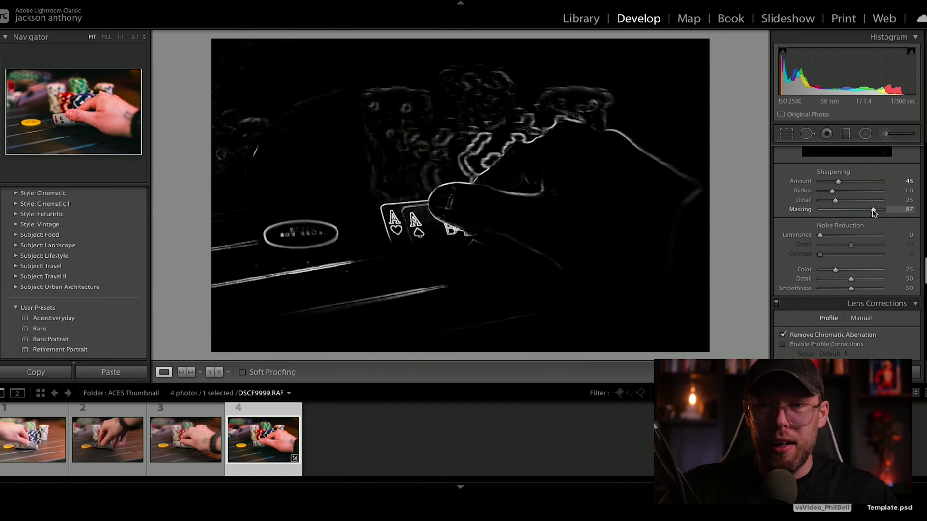
drag(874, 211, 874, 211)
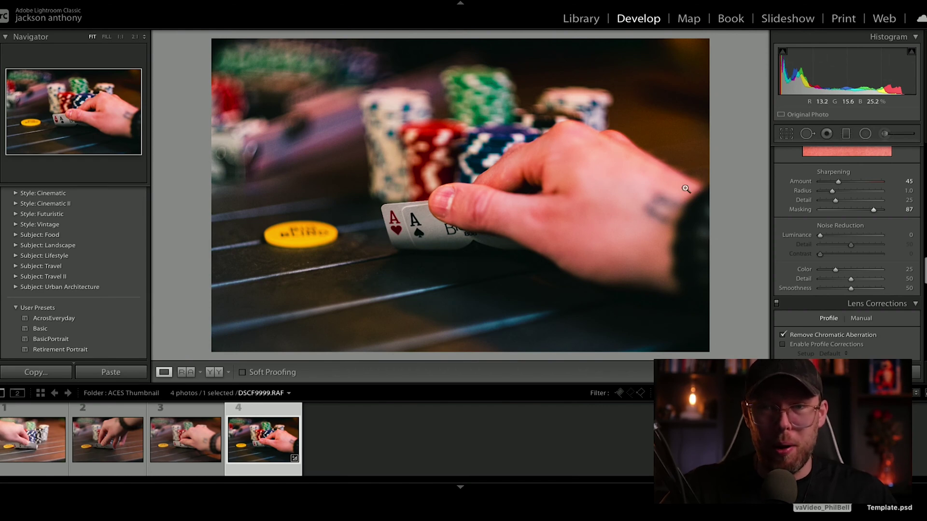
Step: Check the aces at 1:1, then lower Sharpening Masking to 82 while viewing the edge mask
click(397, 224)
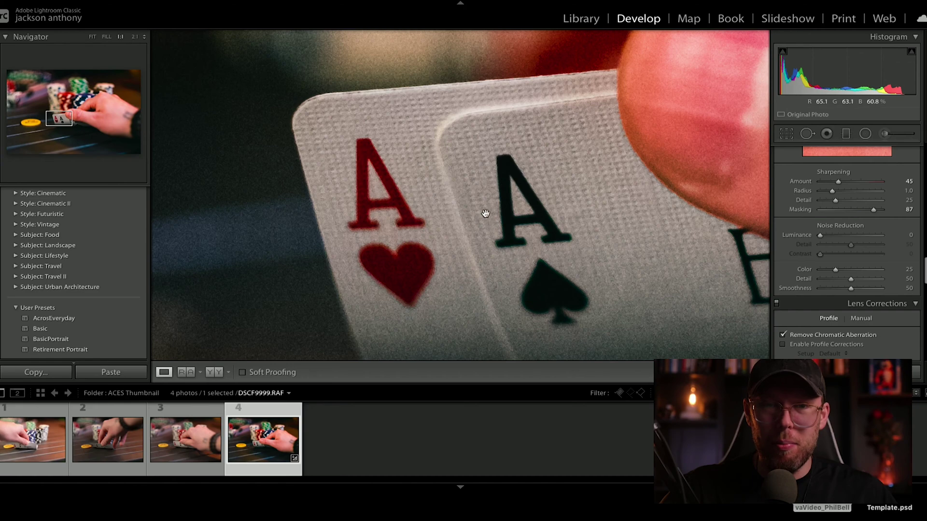
click(523, 223)
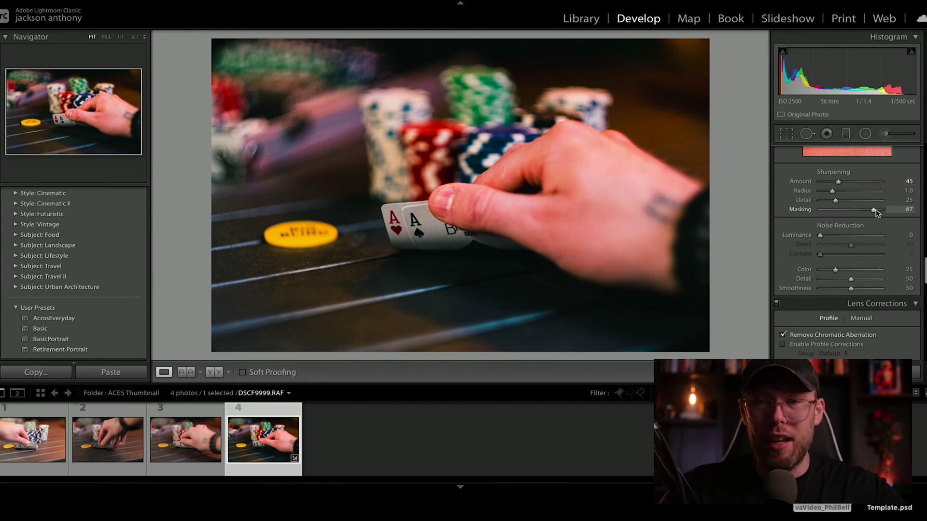
key(alt)
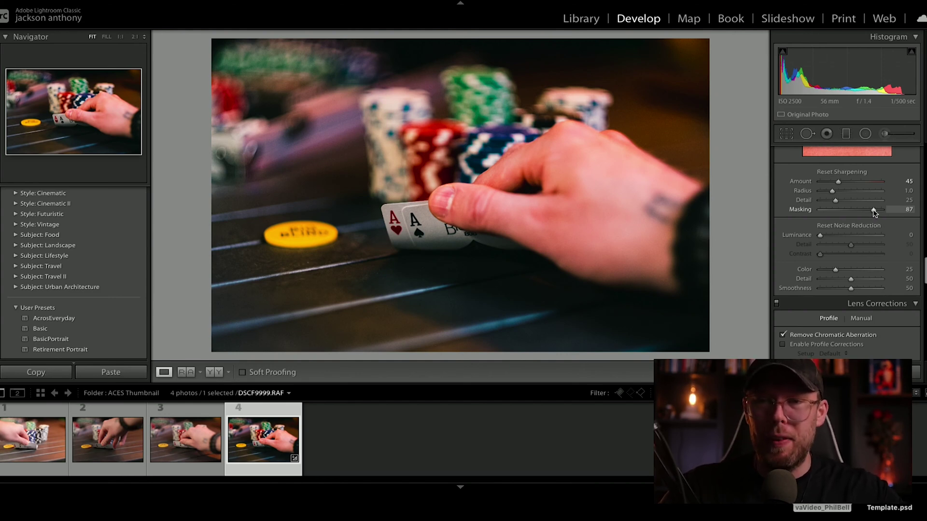
alt+click(874, 210)
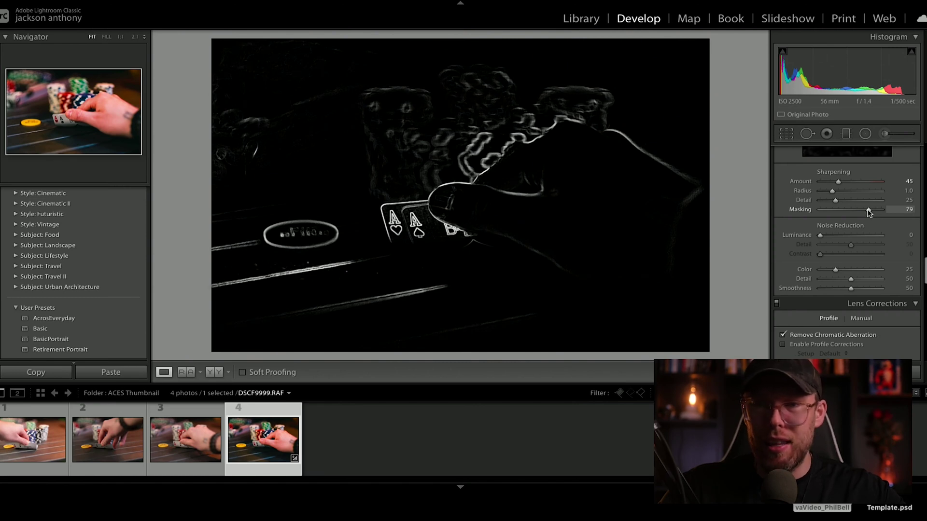
drag(868, 210, 869, 207)
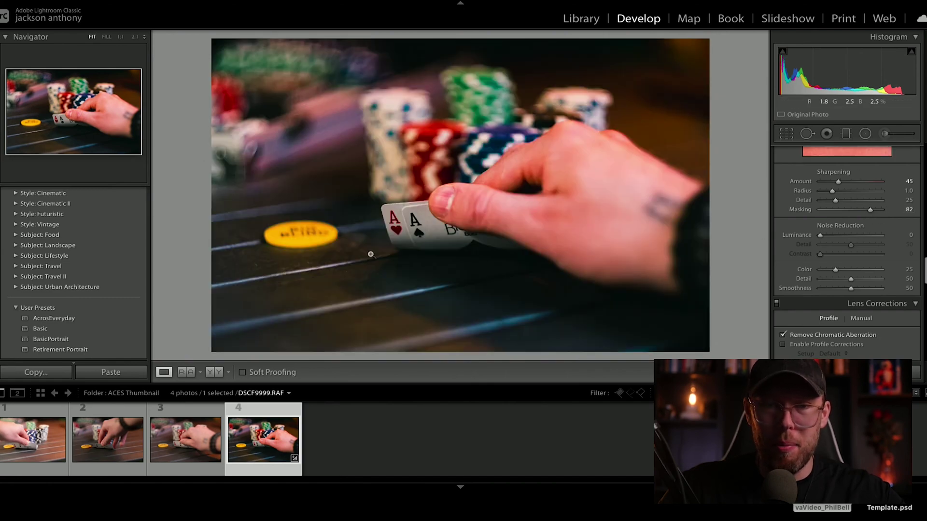
Step: Inspect the aces and the yellow chip at 1:1 to verify the sharpening
click(398, 224)
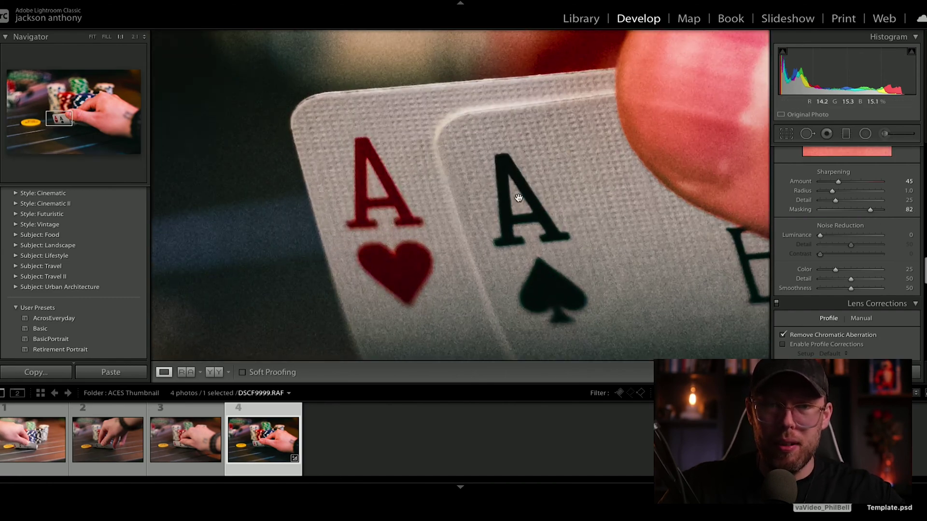
click(533, 218)
click(303, 246)
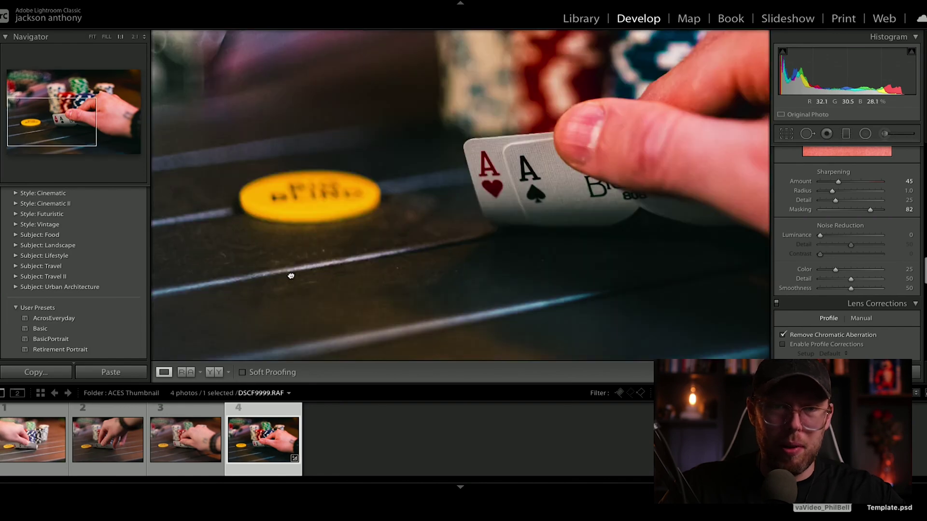
click(467, 220)
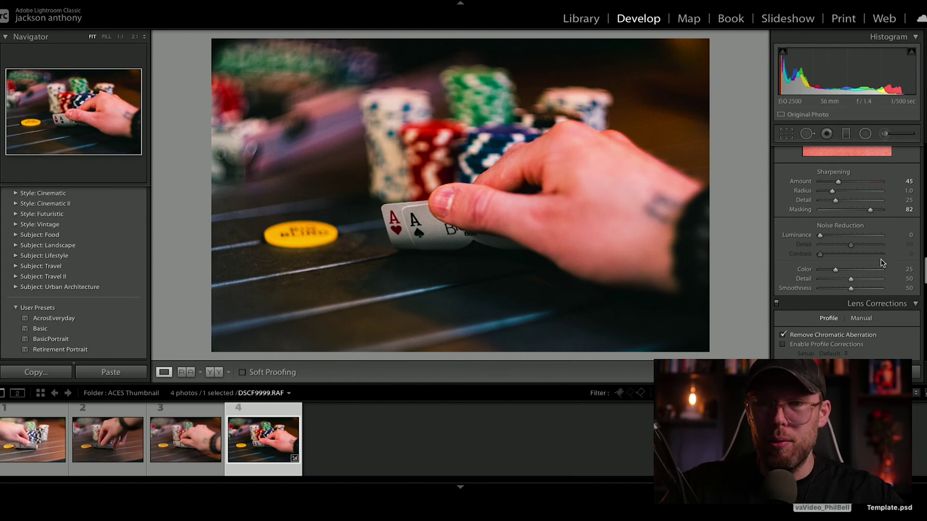
Step: Set Luminance noise reduction to 17 and check the dark background at 1:1
scroll(848, 251, down, 1)
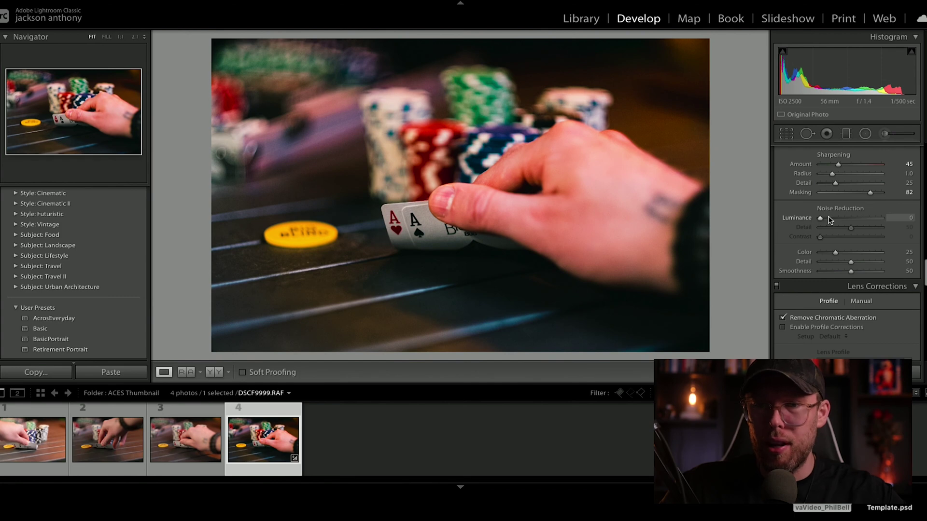
click(829, 220)
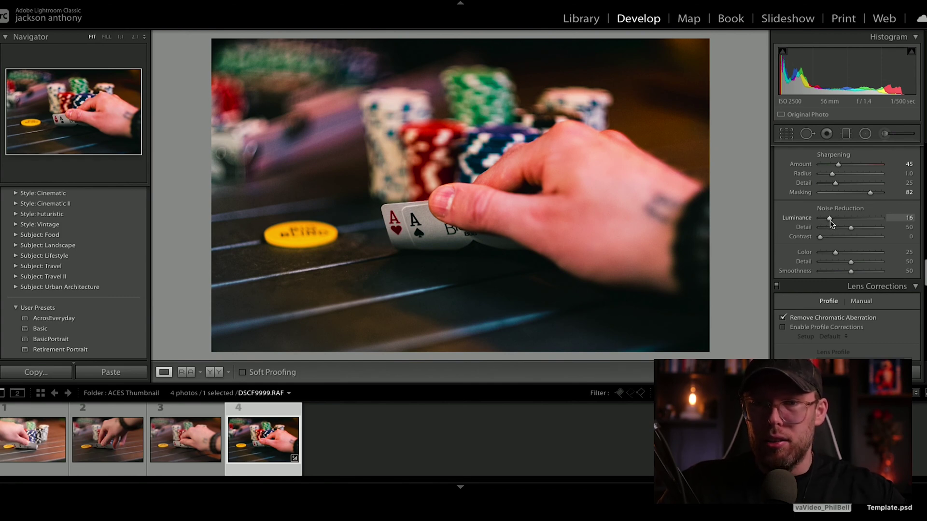
drag(830, 220, 831, 221)
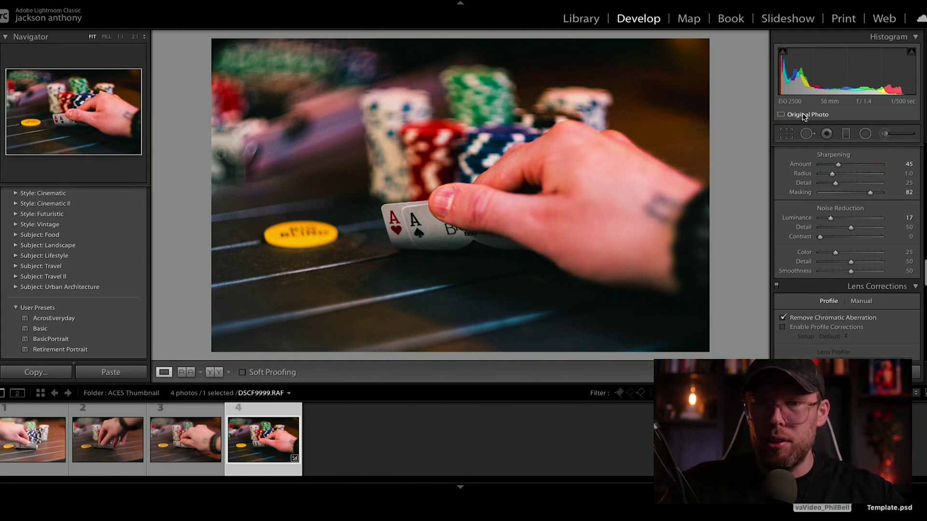
drag(654, 108, 667, 220)
drag(526, 143, 660, 231)
click(660, 232)
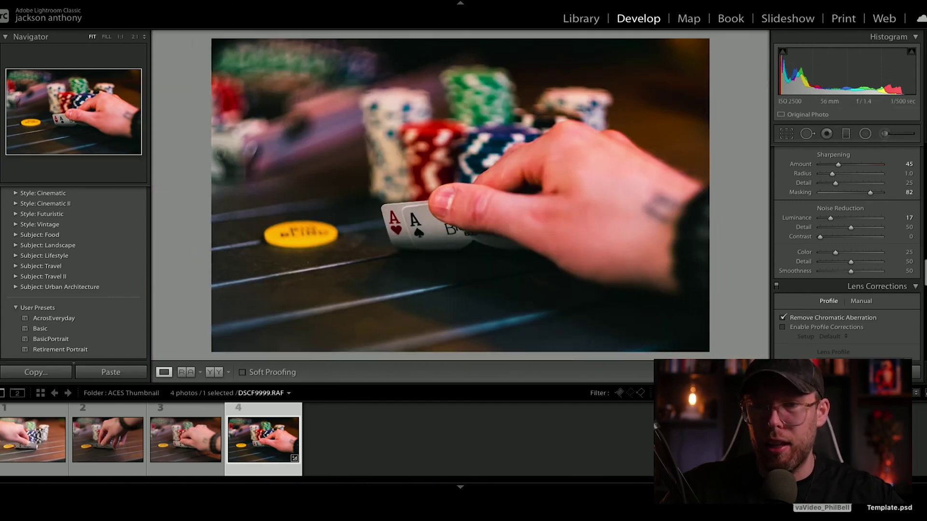
Step: Darken the corners with a Post-Crop Vignetting Amount of −20
scroll(908, 290, down, 1)
scroll(848, 251, down, 3)
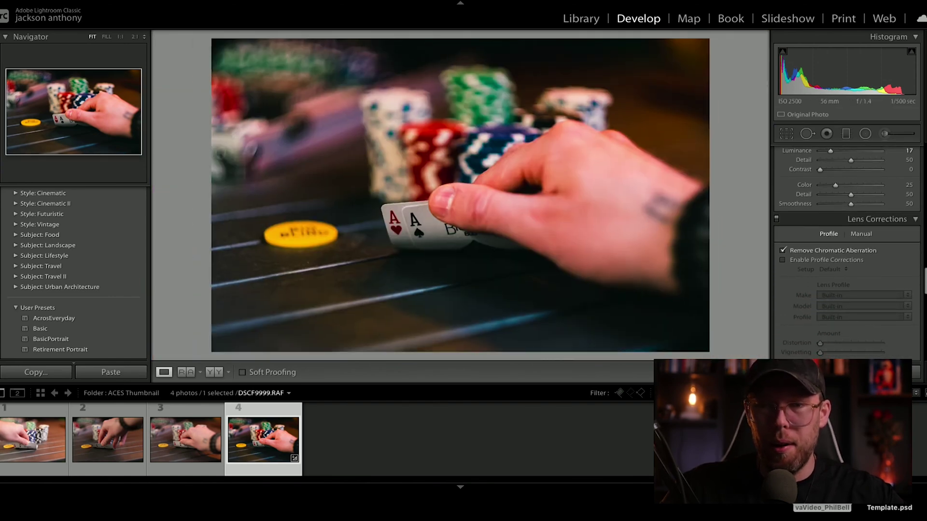
scroll(847, 250, down, 6)
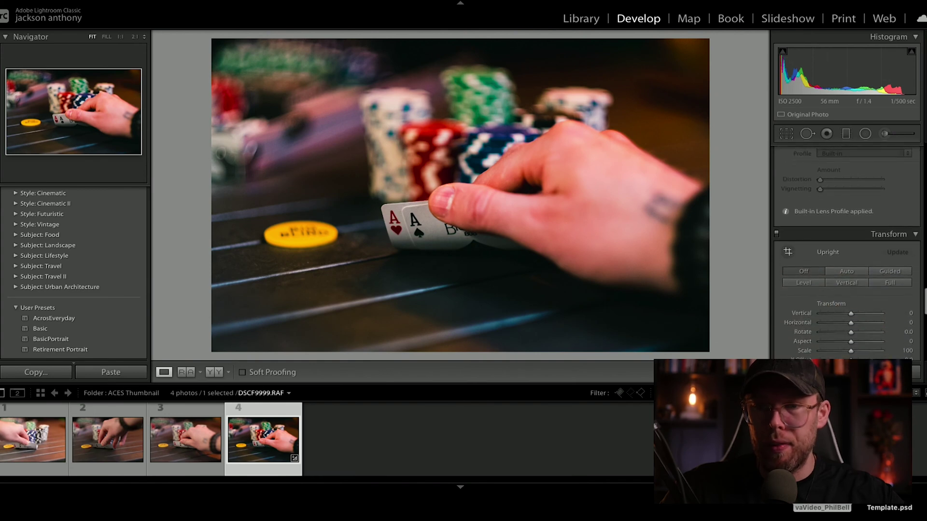
scroll(925, 337, down, 8)
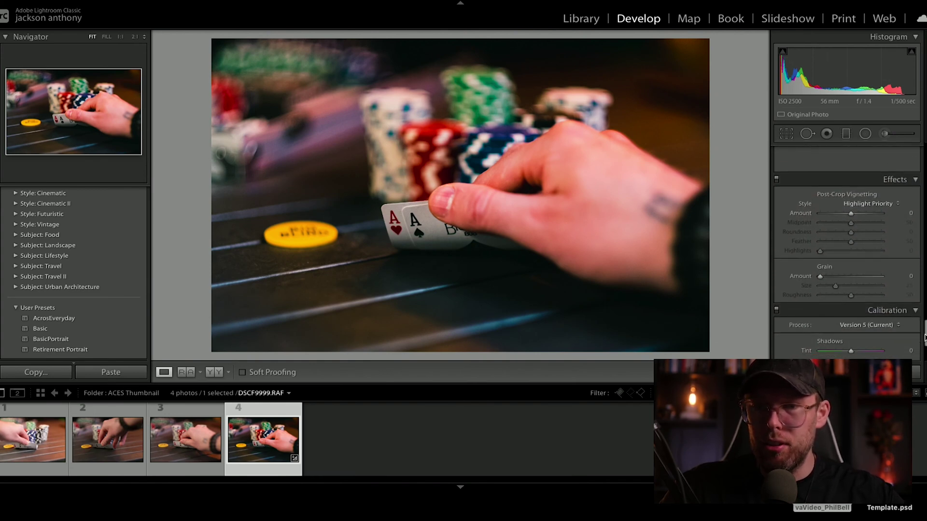
scroll(925, 337, down, 2)
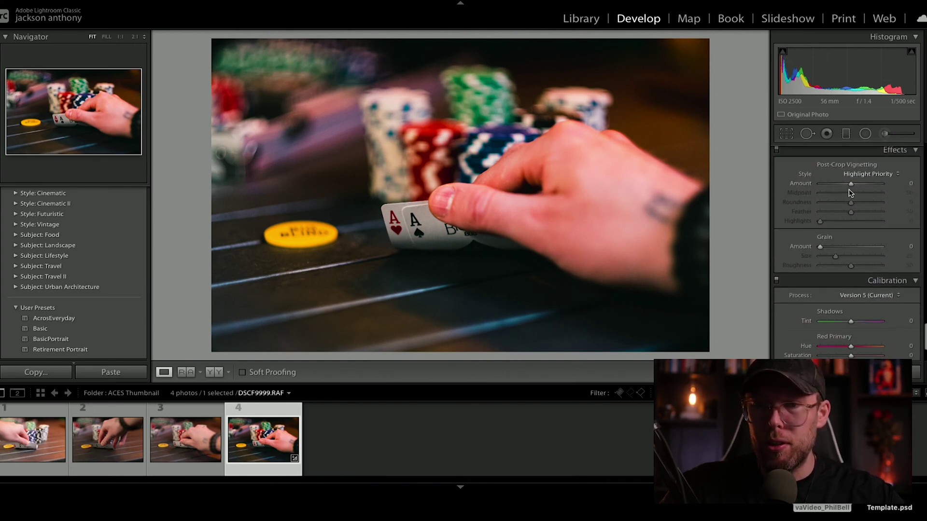
drag(851, 185, 844, 187)
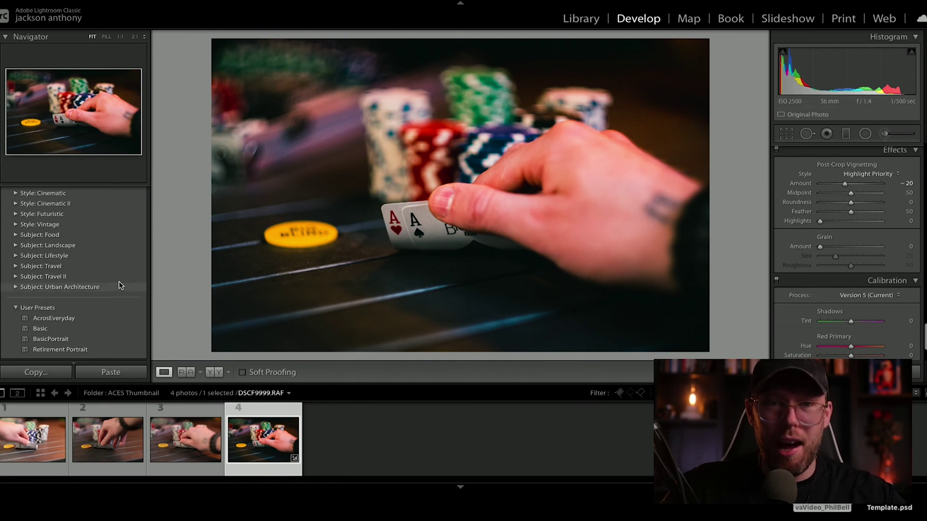
scroll(112, 287, down, 5)
Step: Preview the photo with all edits reset from the History panel
scroll(73, 294, down, 8)
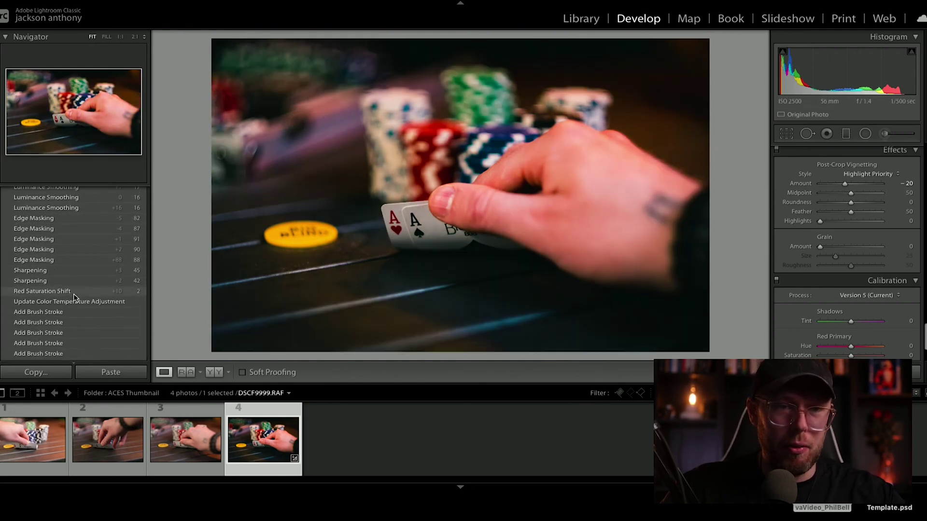
scroll(69, 317, down, 10)
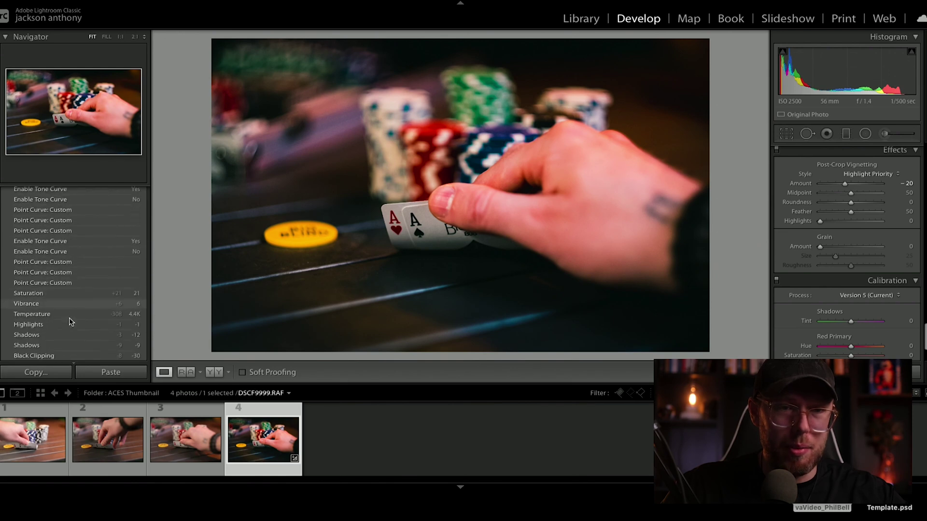
scroll(69, 318, down, 15)
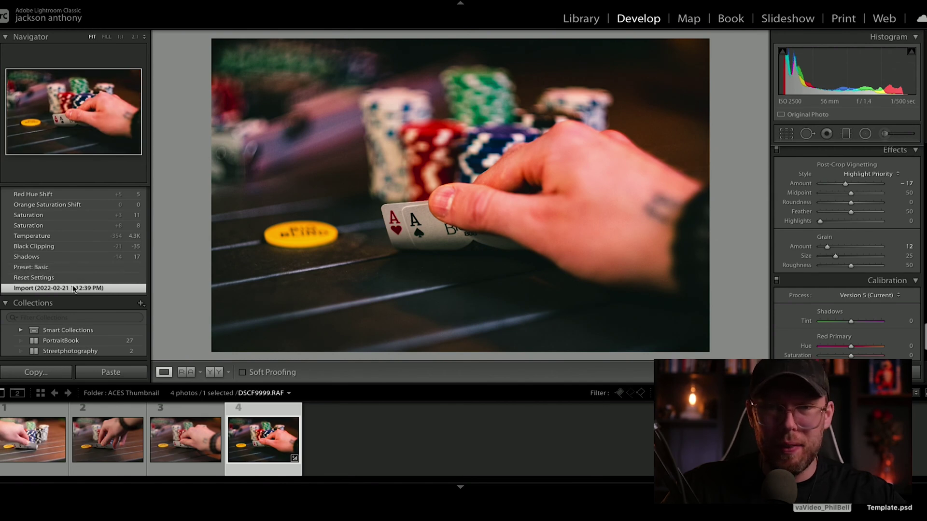
scroll(73, 288, up, 2)
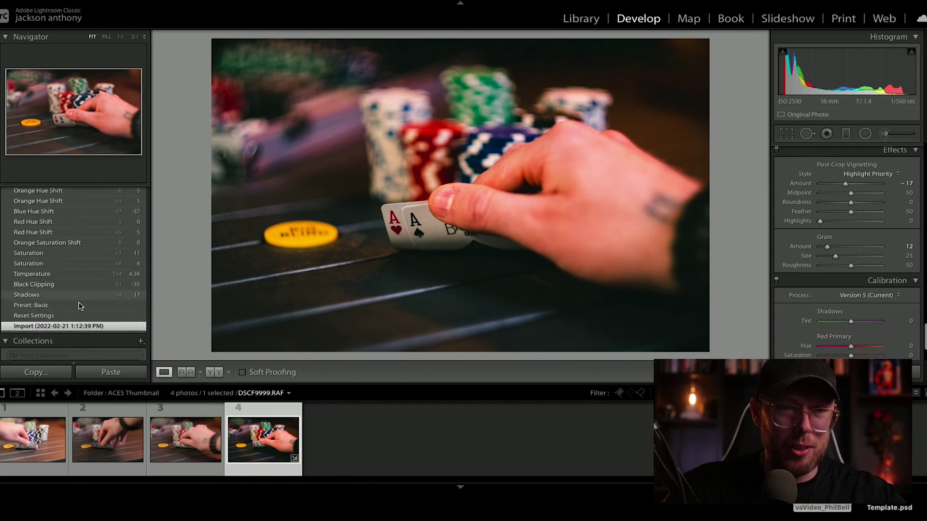
click(43, 317)
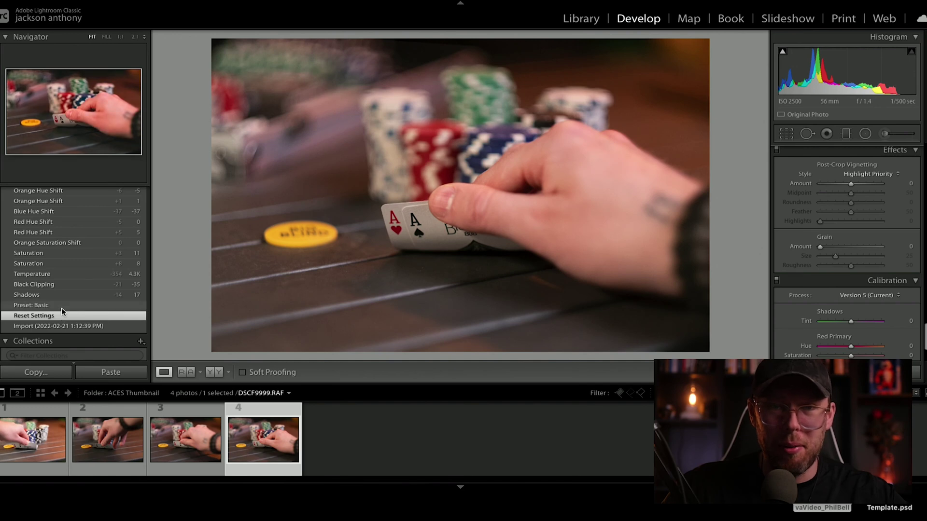
Step: Restore the 'Post-Crop Vignette Amount -20' history state to bring back the full grade
scroll(61, 235, up, 5)
scroll(61, 238, up, 10)
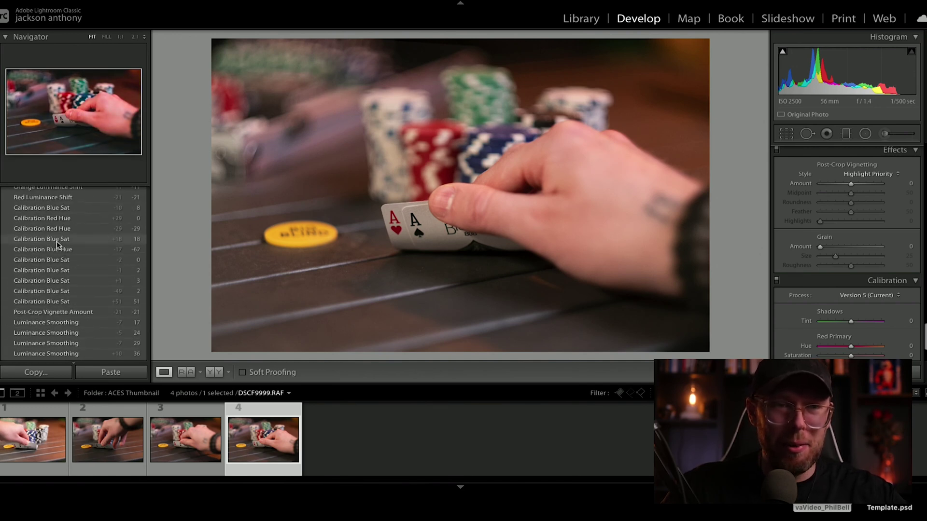
scroll(58, 261, up, 10)
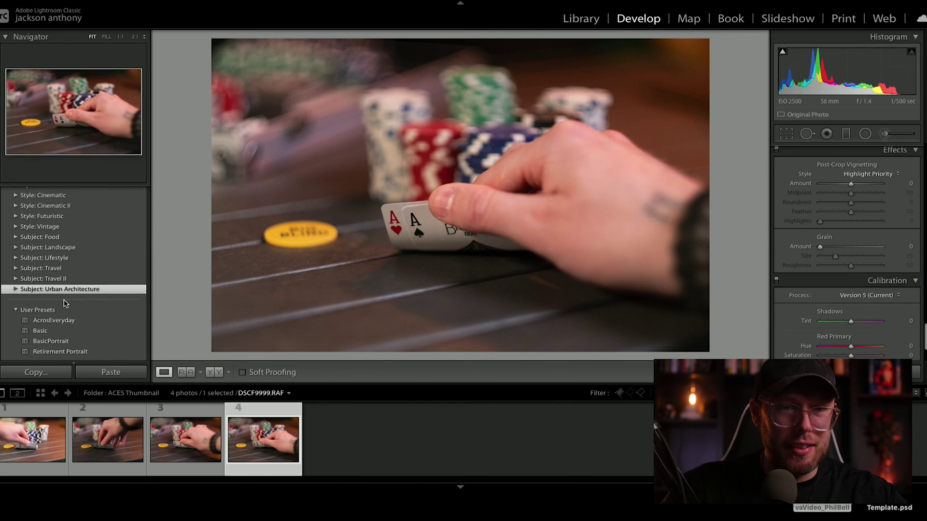
scroll(70, 309, down, 5)
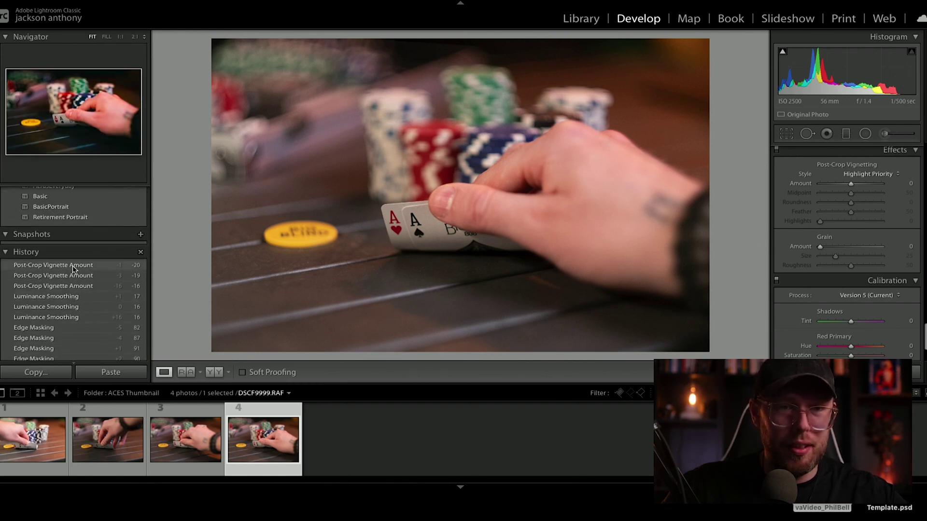
click(75, 265)
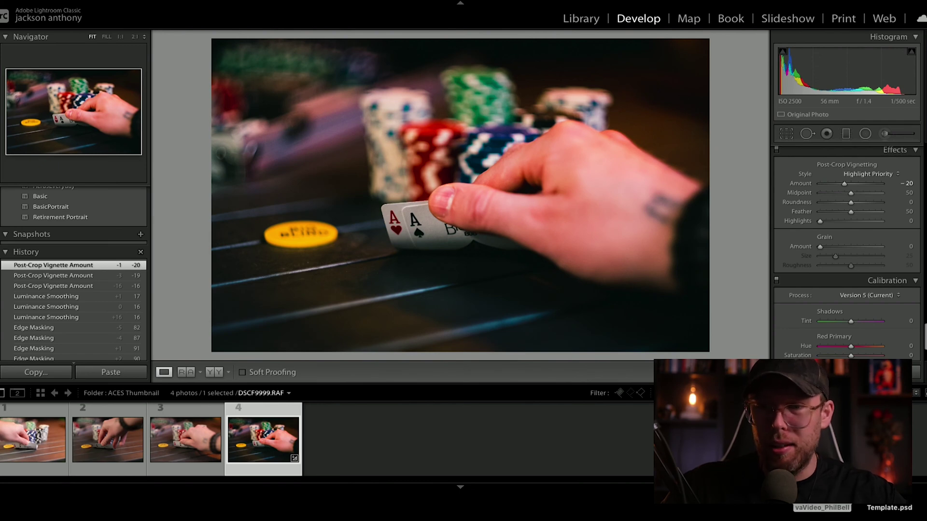
scroll(848, 251, down, 3)
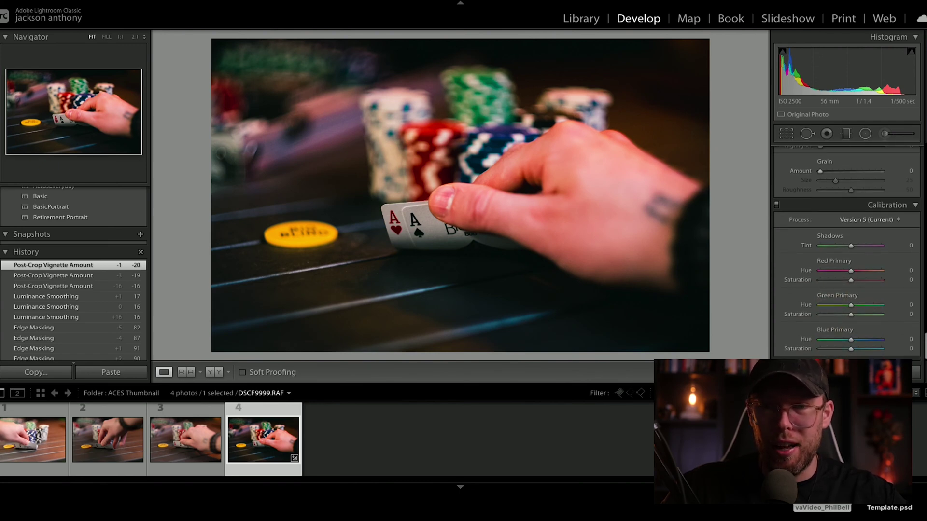
scroll(848, 251, up, 3)
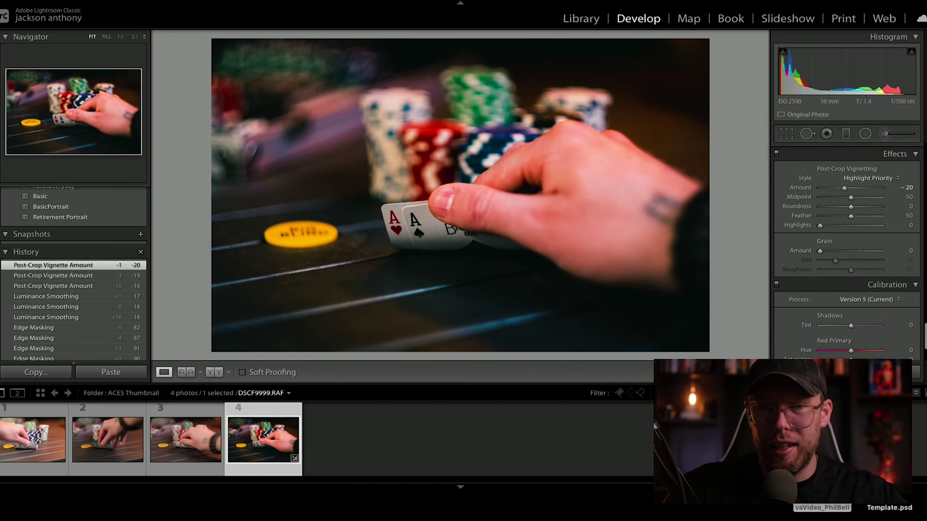
scroll(847, 251, up, 10)
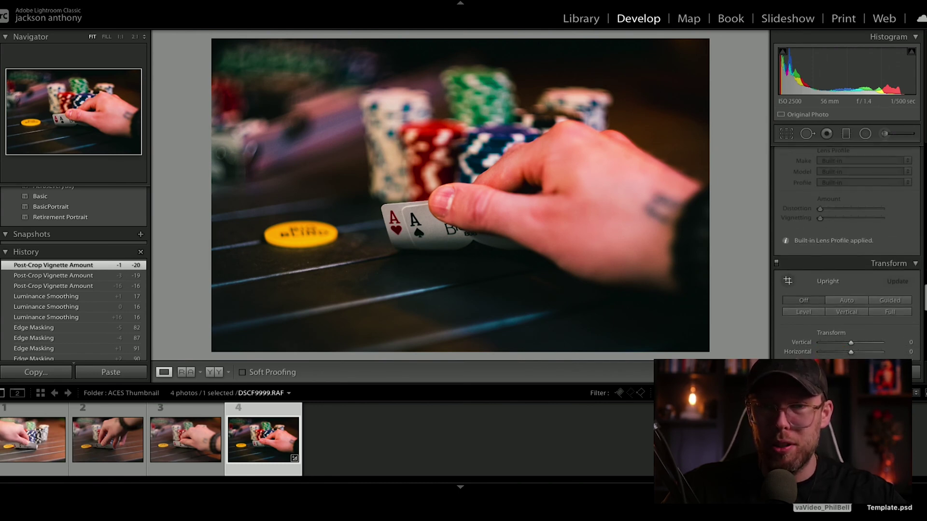
scroll(848, 251, up, 10)
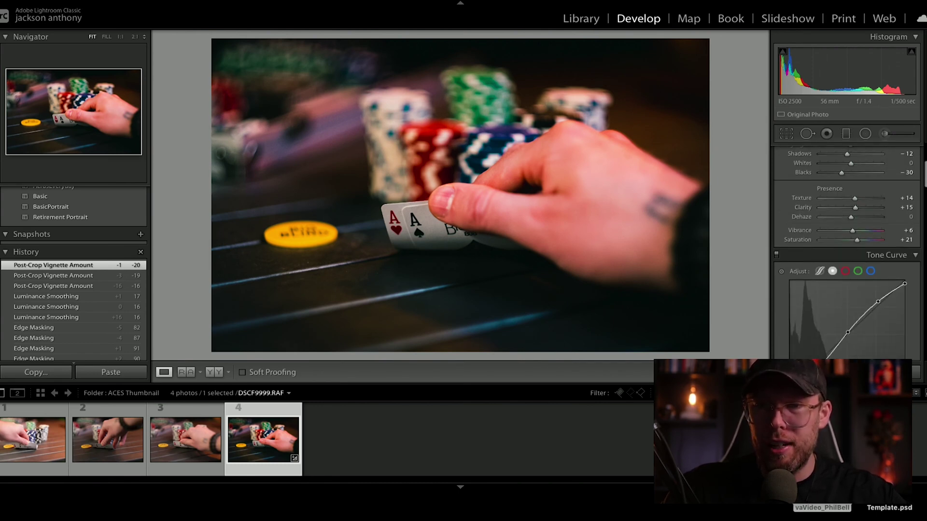
scroll(847, 252, up, 3)
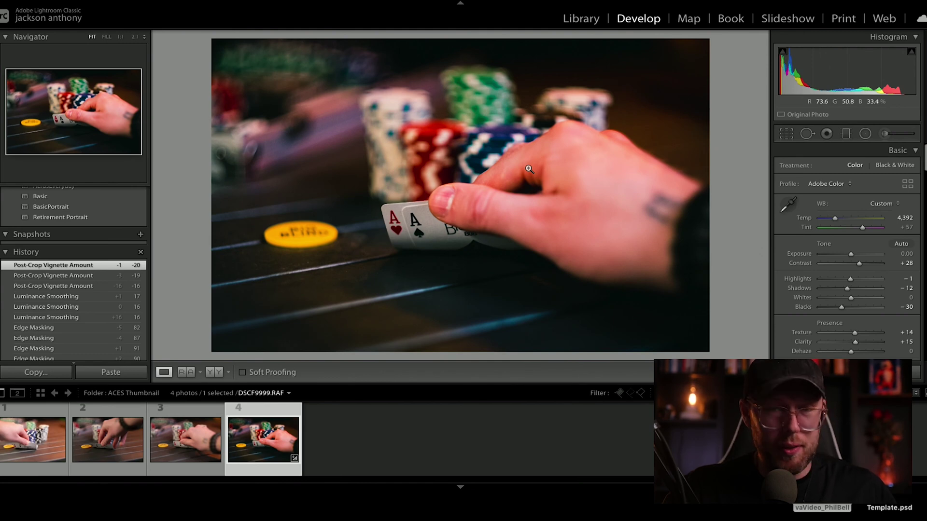
key(super+shift+e)
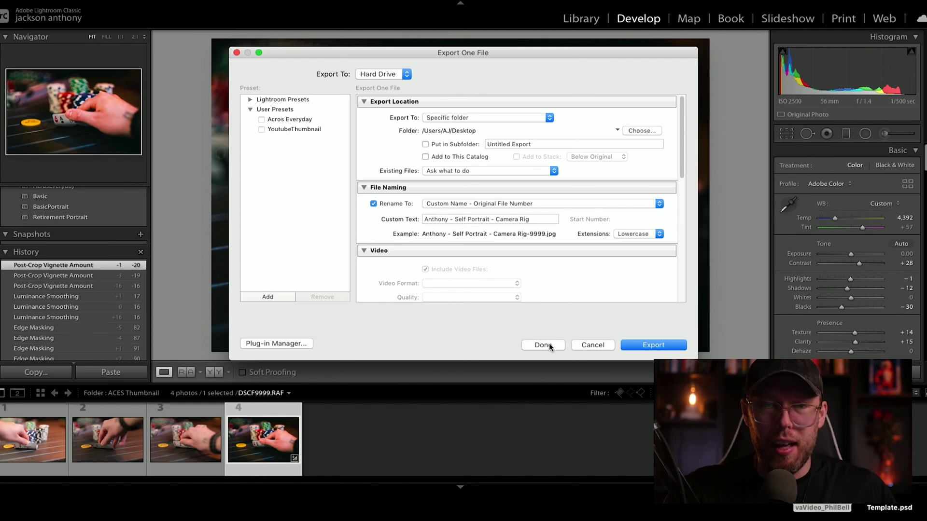
click(592, 345)
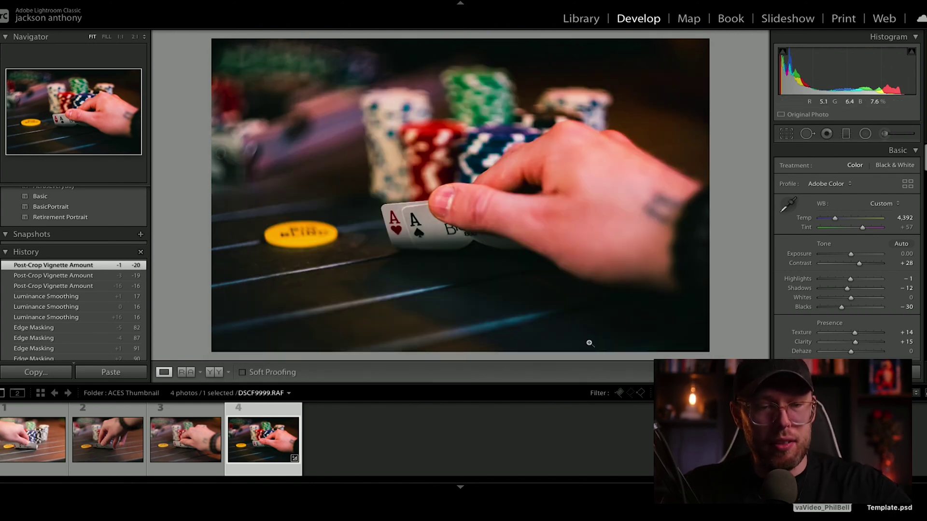
key(alt)
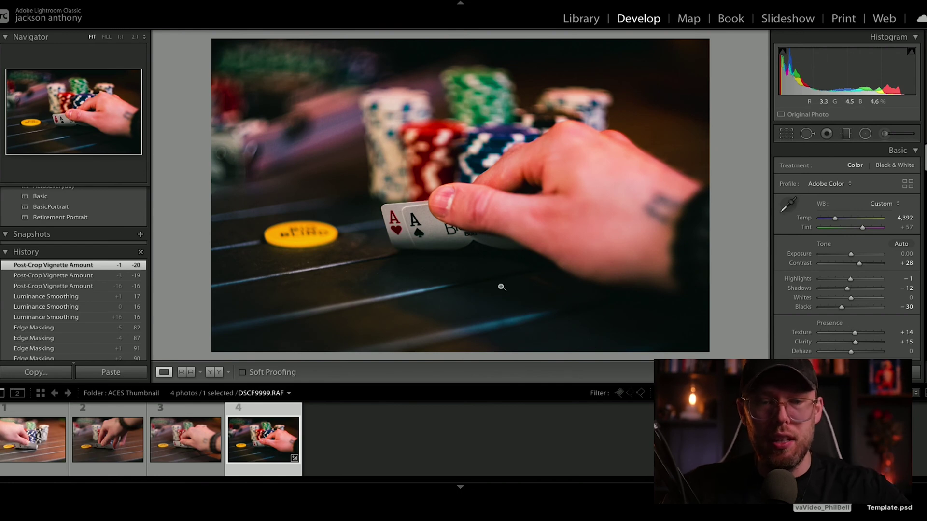
Step: Open the export settings with the destination folder set to ACES Thumbnail/ACES - Social
key(super+shift+e)
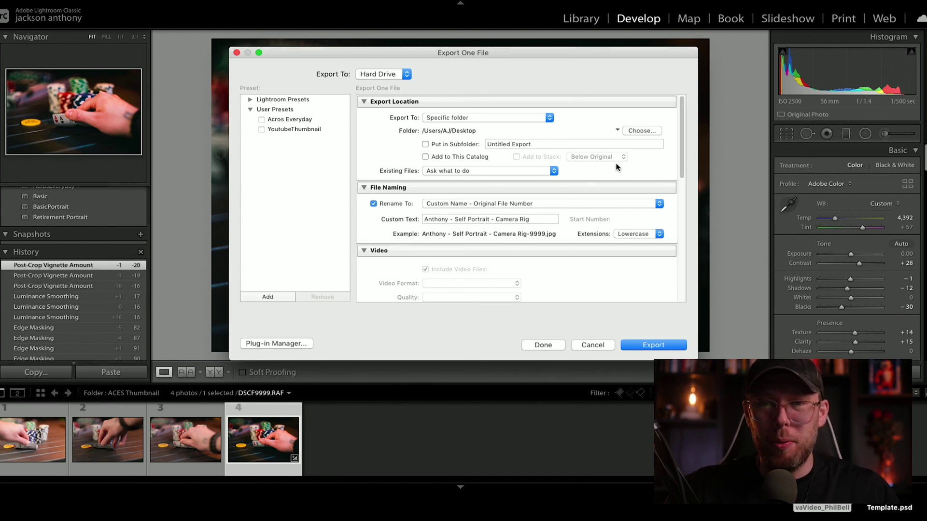
click(639, 130)
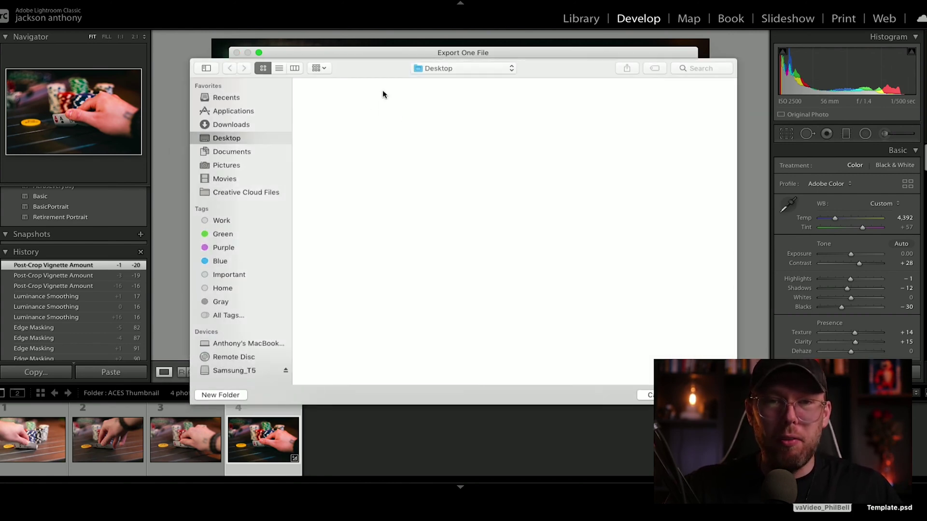
click(467, 68)
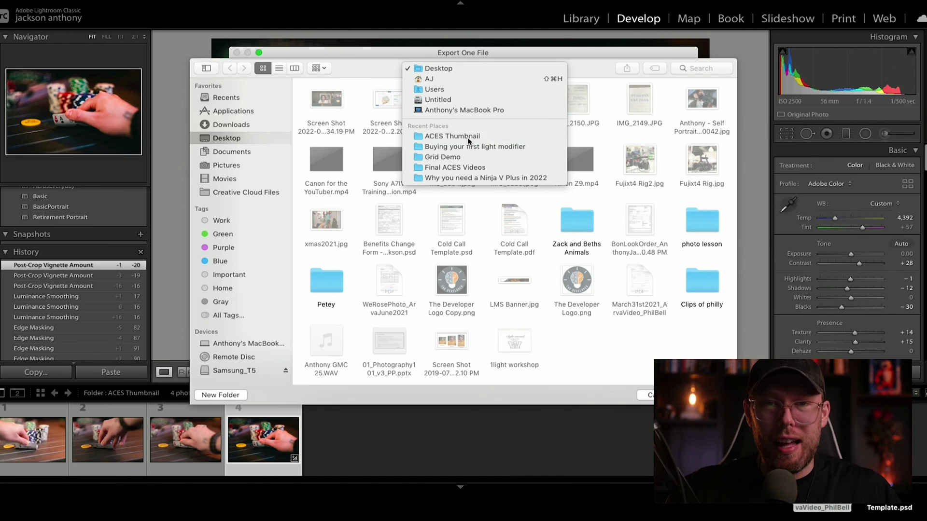
click(468, 137)
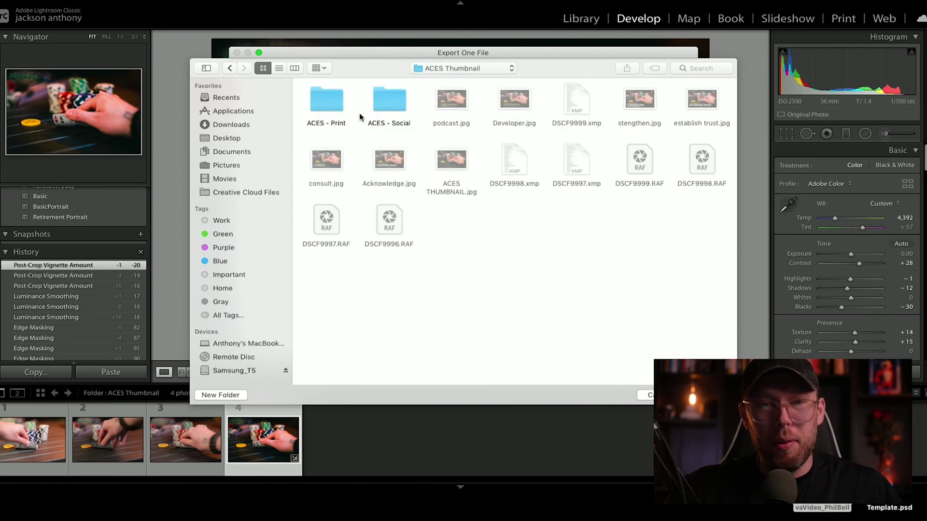
double_click(387, 107)
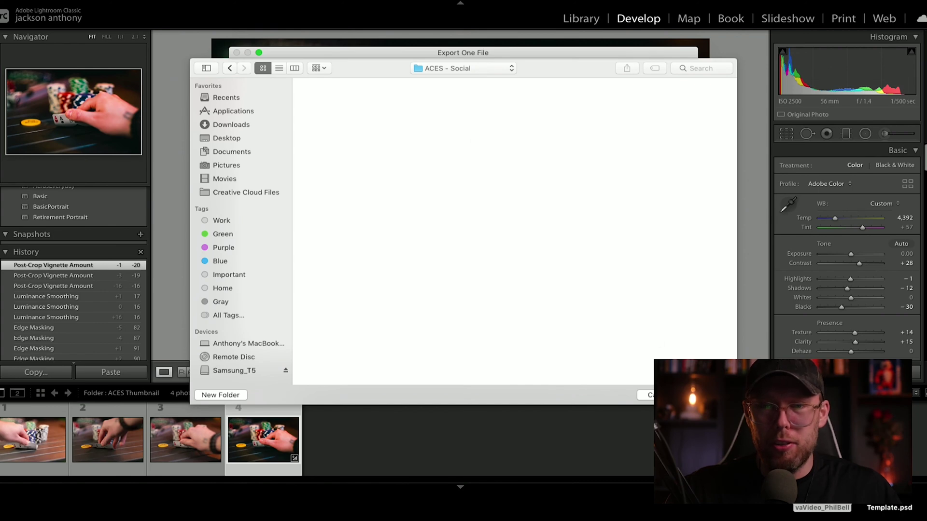
click(702, 394)
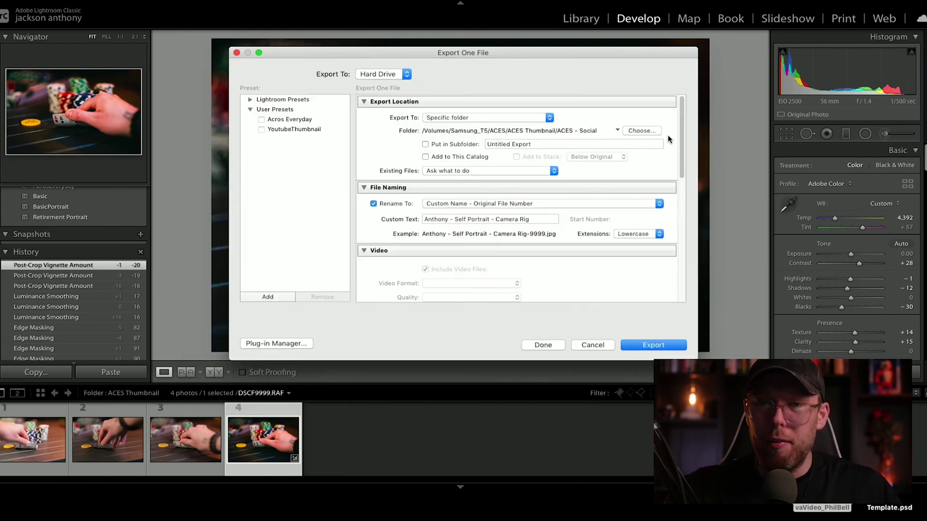
Step: Set the file format to an sRGB JPEG at quality 100
drag(682, 136, 684, 209)
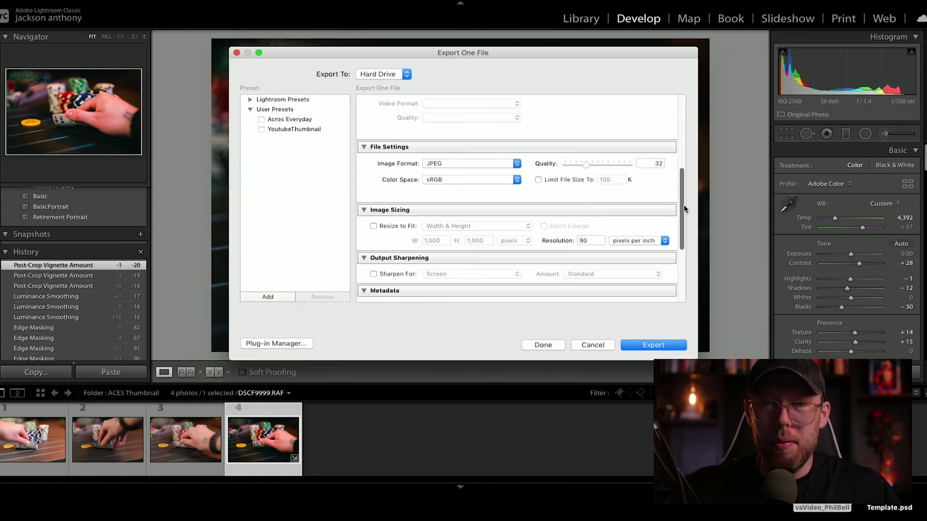
drag(585, 158, 628, 157)
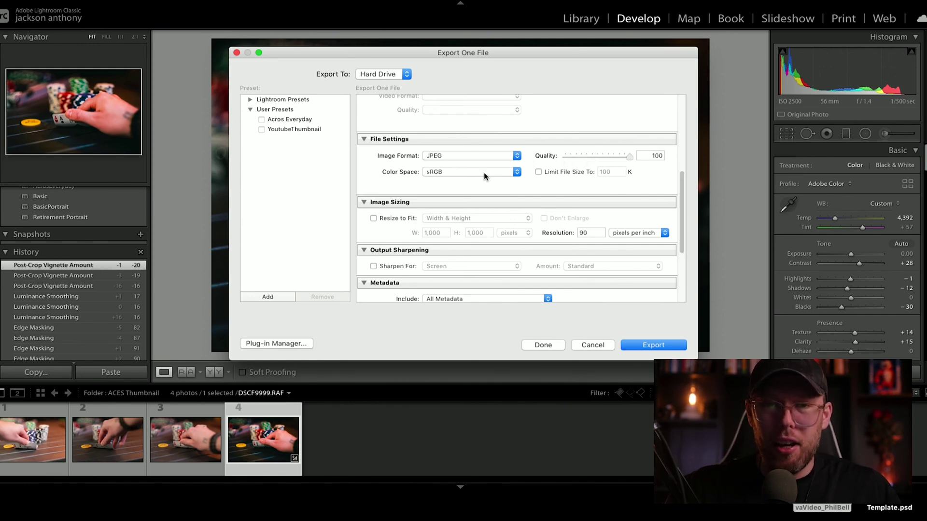
double_click(592, 233)
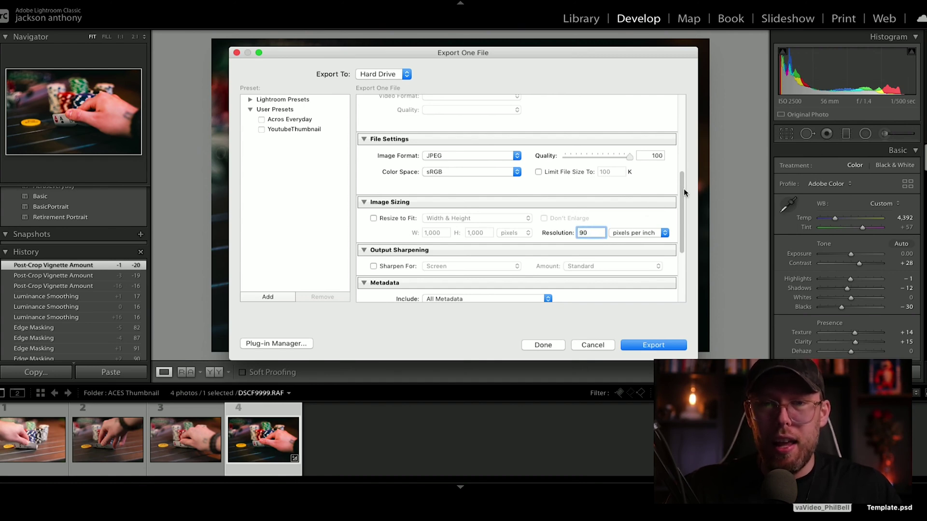
Step: Set the export resolution to 90 pixels per inch, then return to the top of the settings
scroll(683, 199, down, 1)
scroll(682, 200, down, 5)
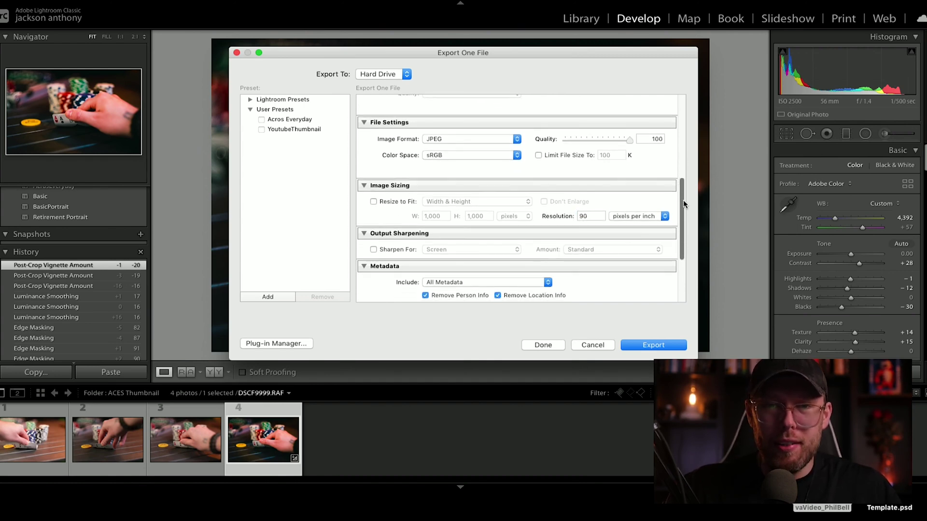
scroll(684, 208, down, 4)
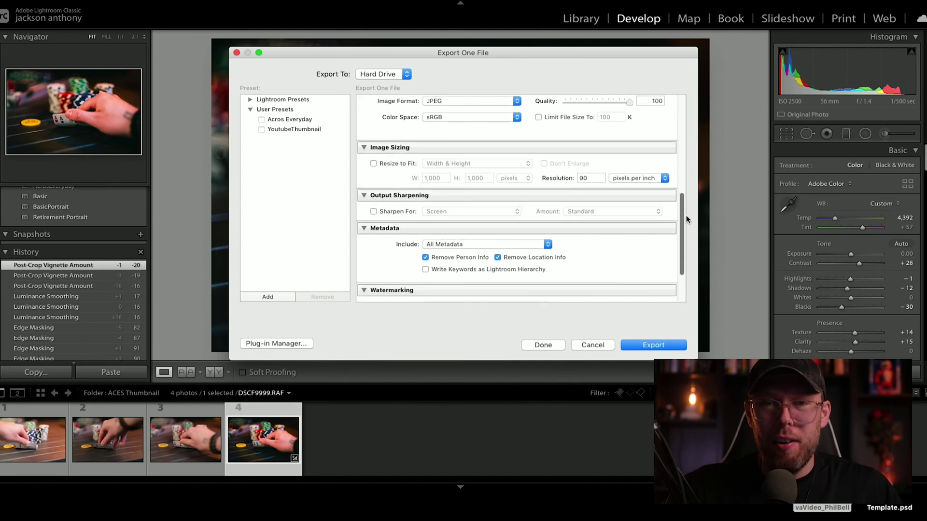
scroll(686, 218, down, 5)
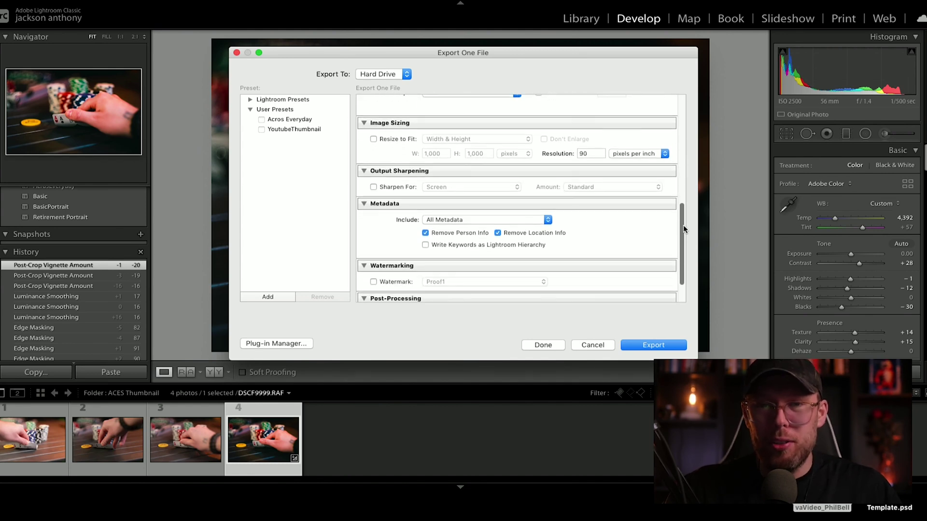
drag(679, 233, 682, 205)
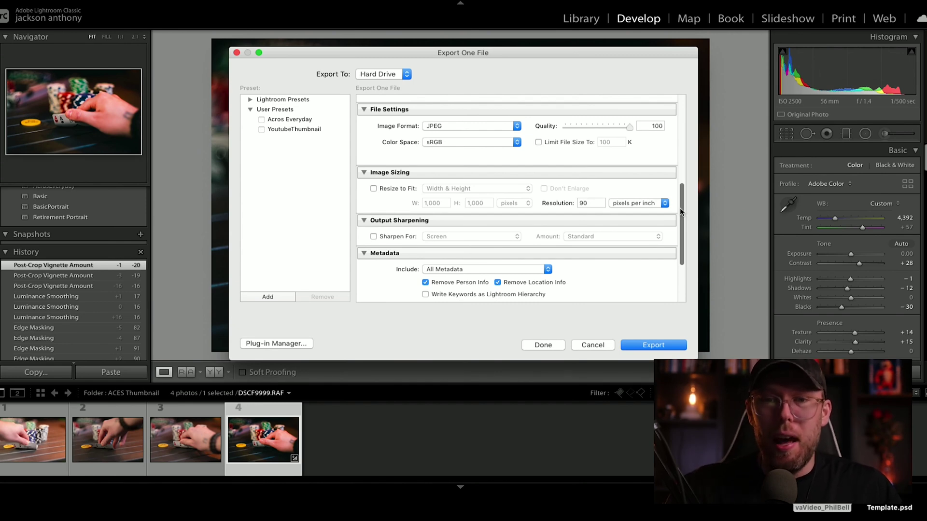
scroll(682, 211, down, 1)
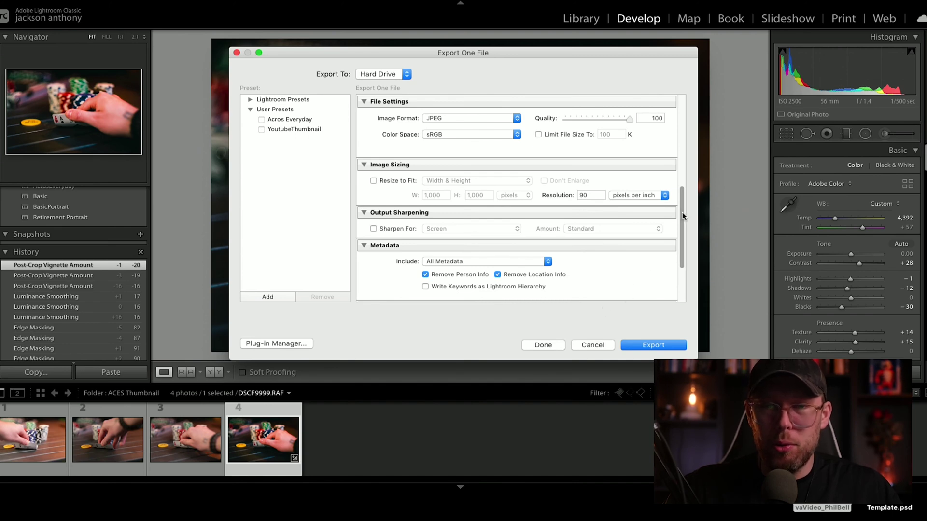
mouse_move(682, 212)
mouse_down()
mouse_move(681, 229)
mouse_move(683, 197)
mouse_up()
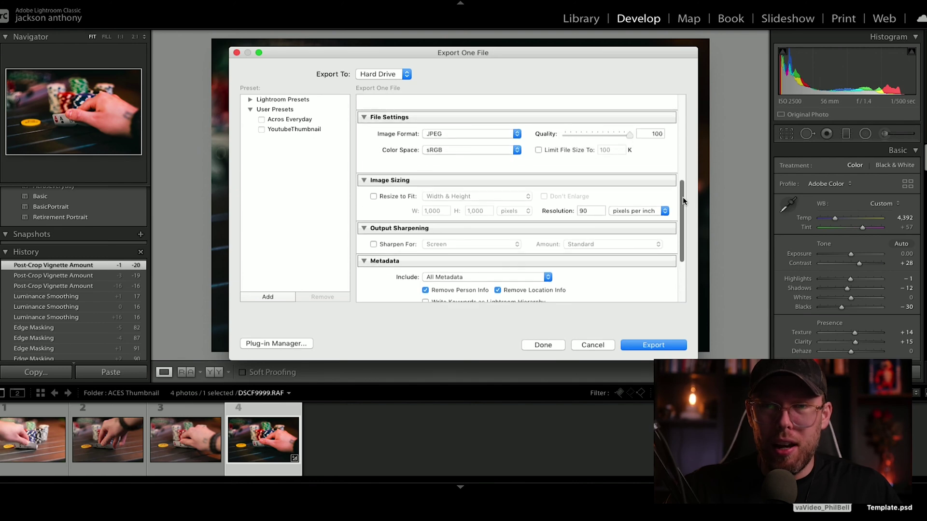
click(660, 210)
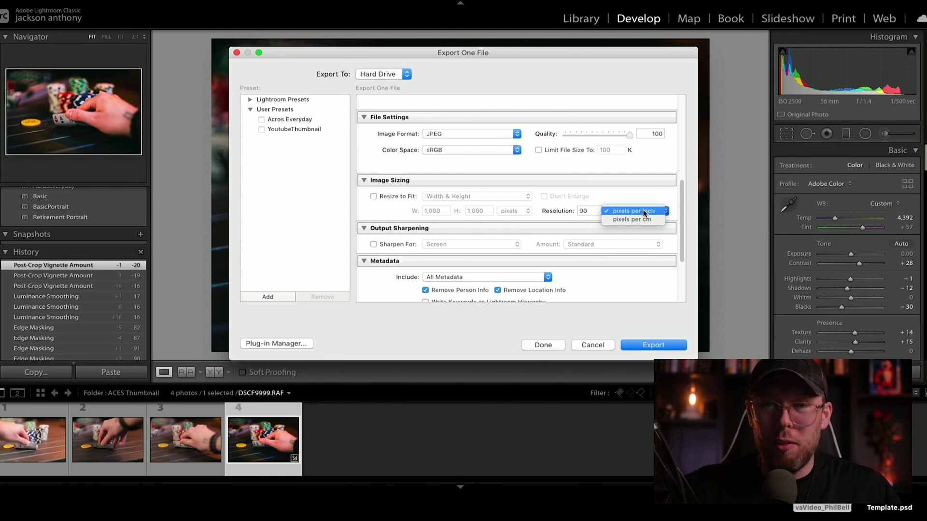
click(643, 212)
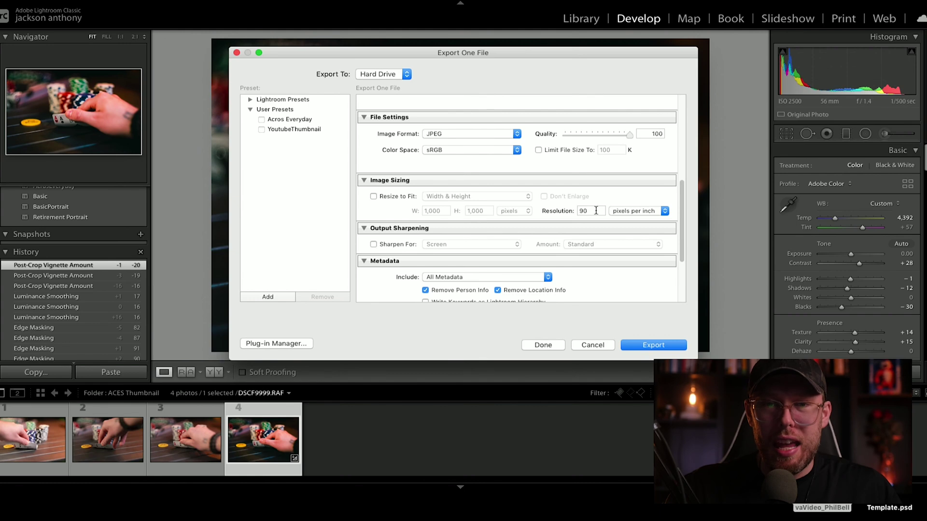
scroll(581, 169, down, 2)
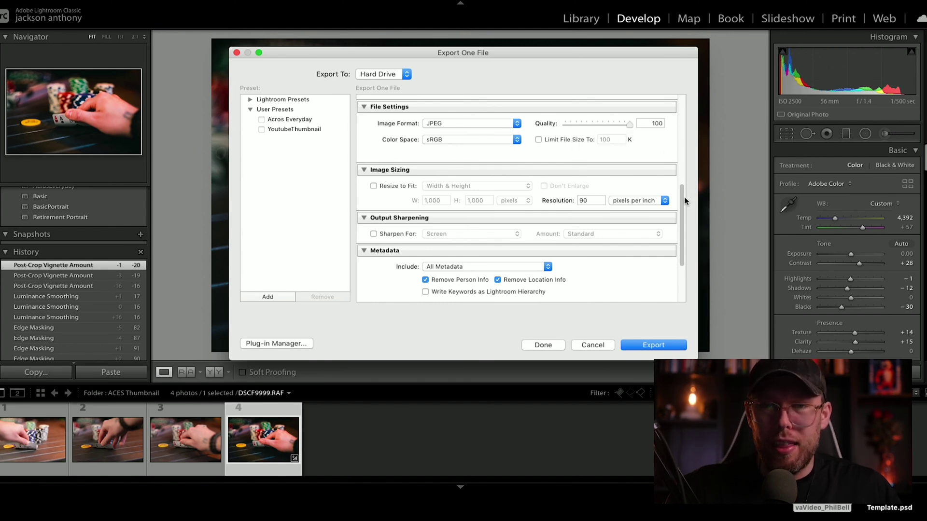
drag(684, 196, 598, 253)
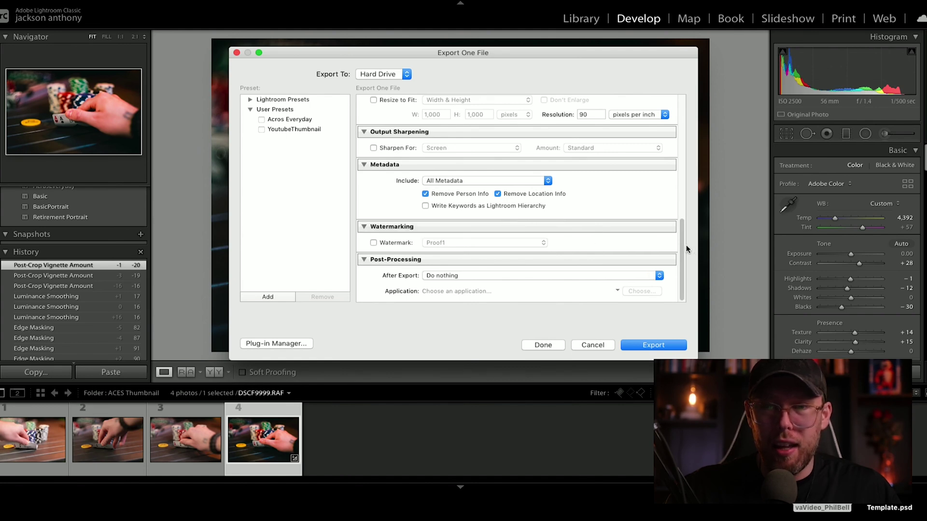
drag(686, 245, 655, 112)
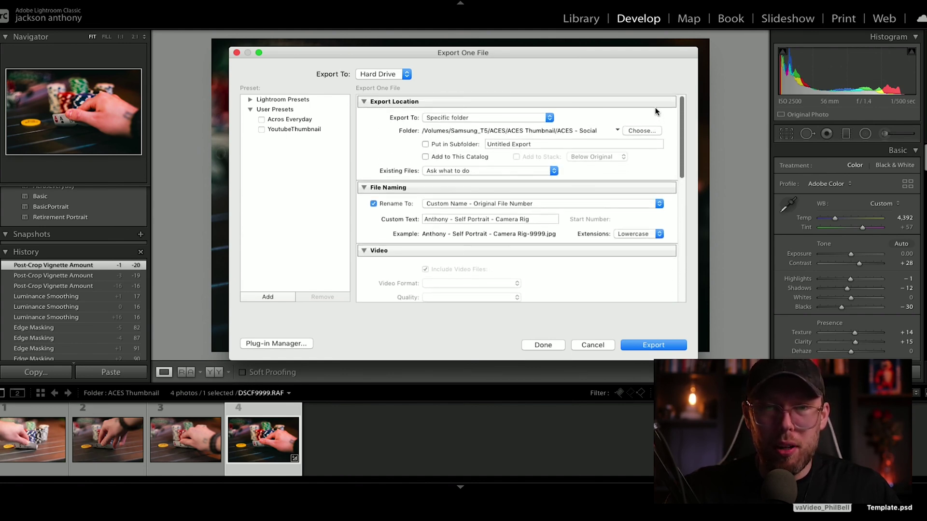
Step: Change the custom name text to 'ACES- Social' and export the 90 ppi JPEG
triple_click(531, 221)
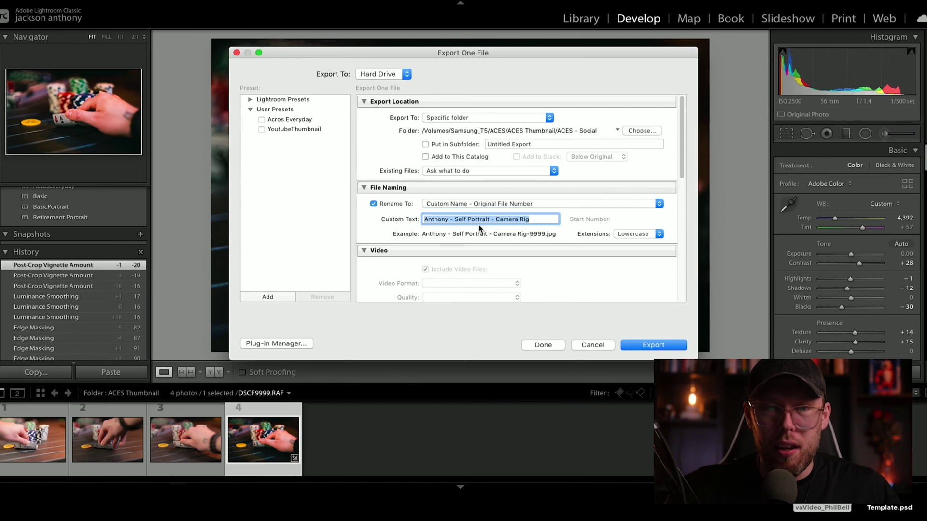
text(ACES)
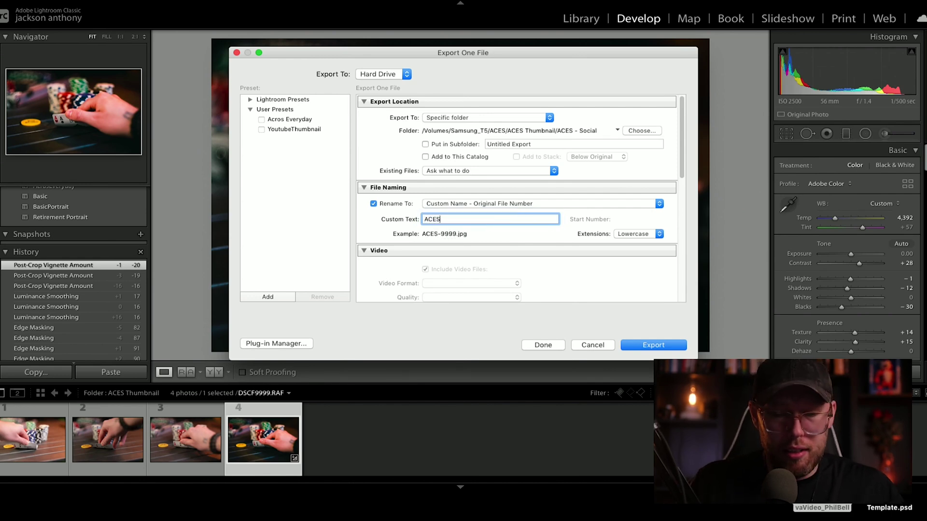
text(- Social)
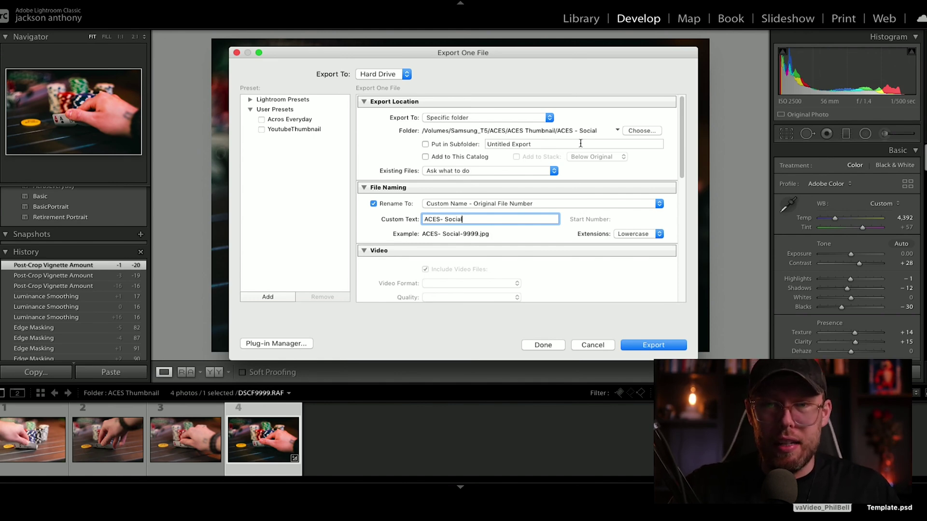
drag(682, 138, 682, 153)
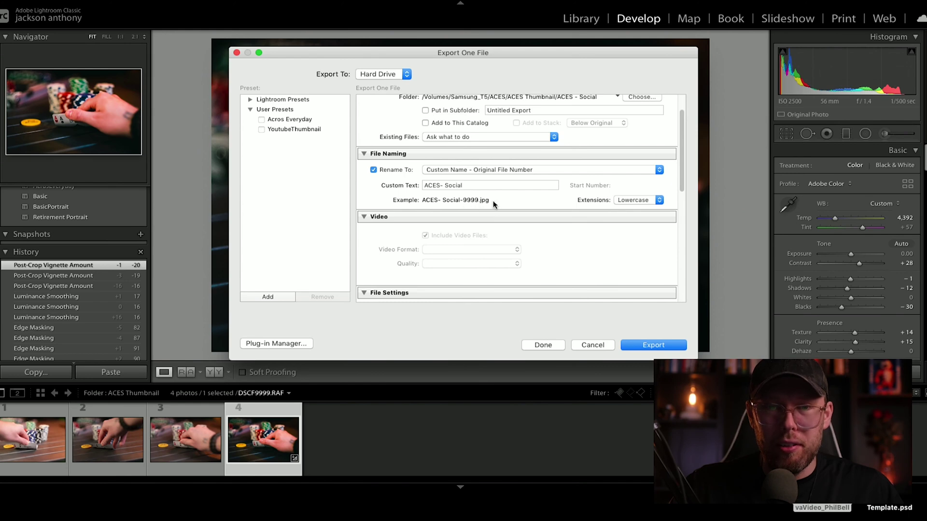
drag(683, 157, 683, 207)
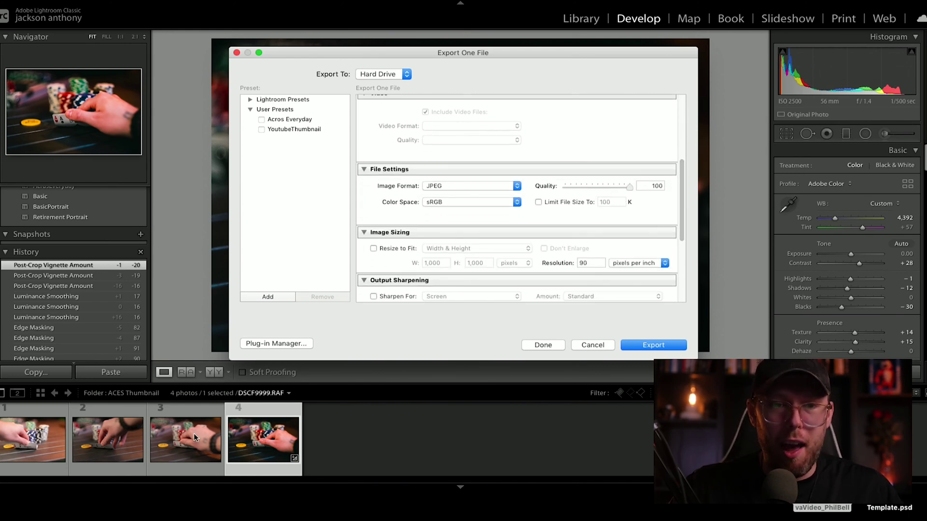
drag(685, 179, 689, 244)
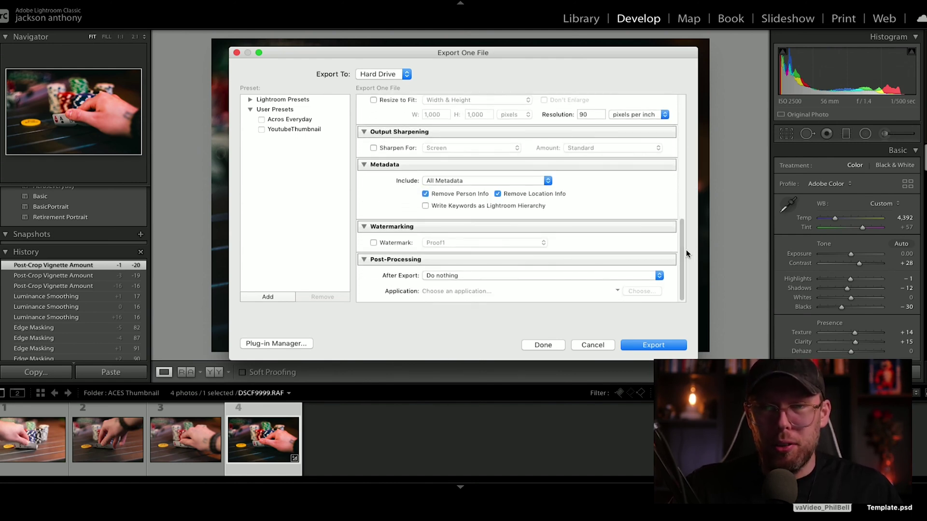
click(654, 345)
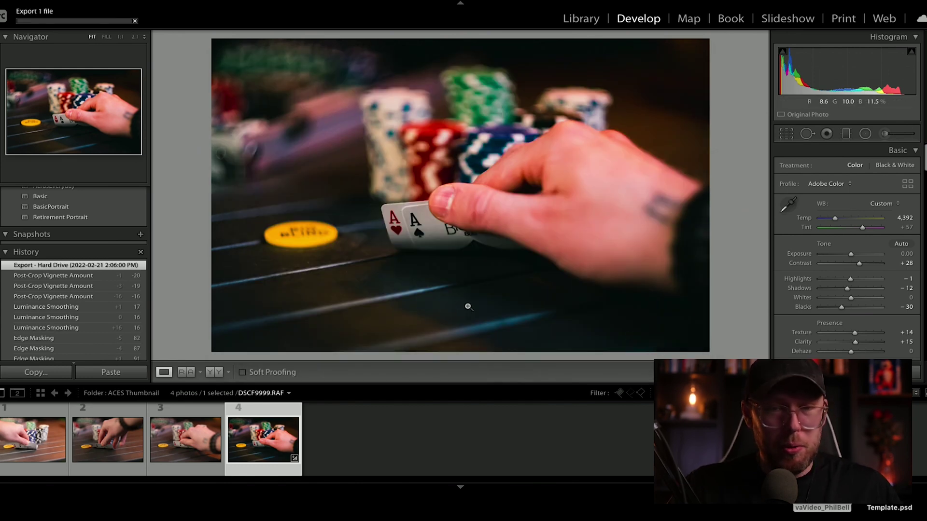
Step: Reopen the export settings and change the custom name text to 'ACES- Print'
key(super+shift+e)
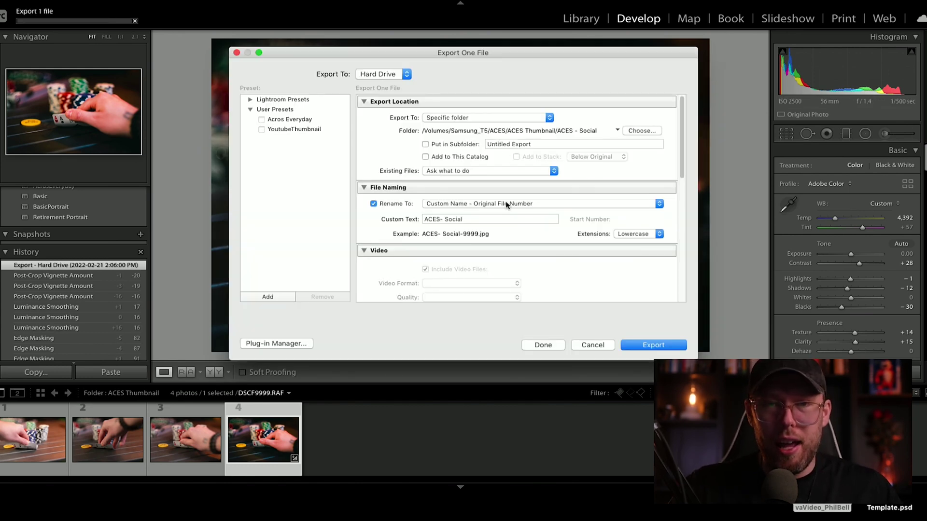
click(469, 219)
key(Right)
key(BackSpace)
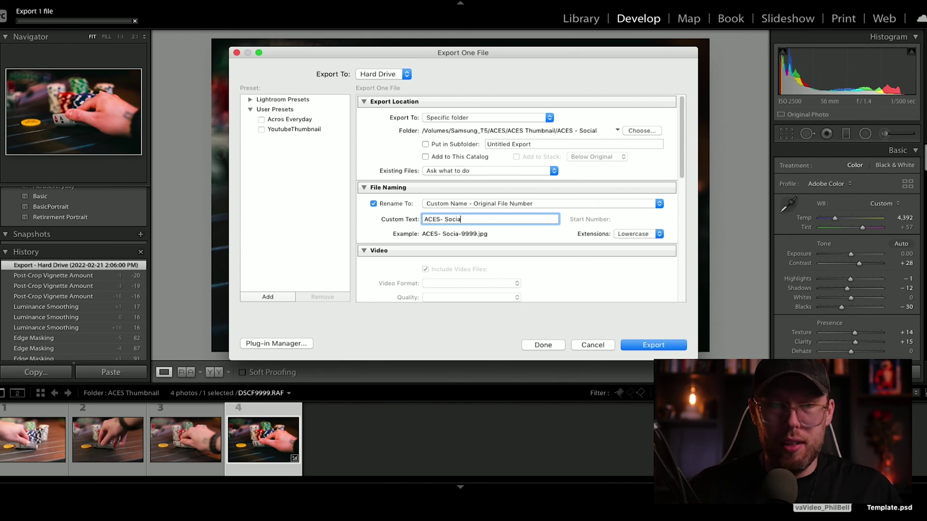
key(BackSpace)
key(BackSpace)
key(BackSpace)
key(BackSpace)
key(BackSpace)
text(Print)
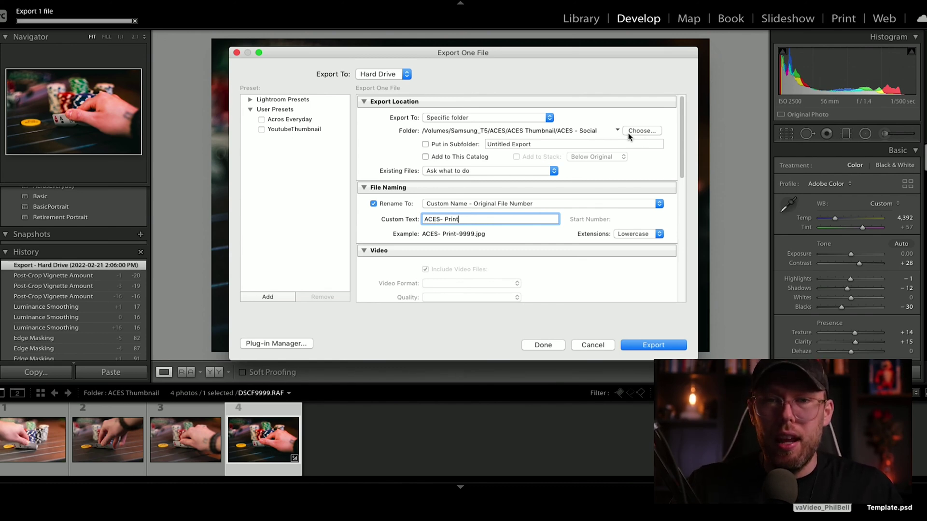
Step: Set the export destination folder to ACES Thumbnail/ACES - Print
click(641, 131)
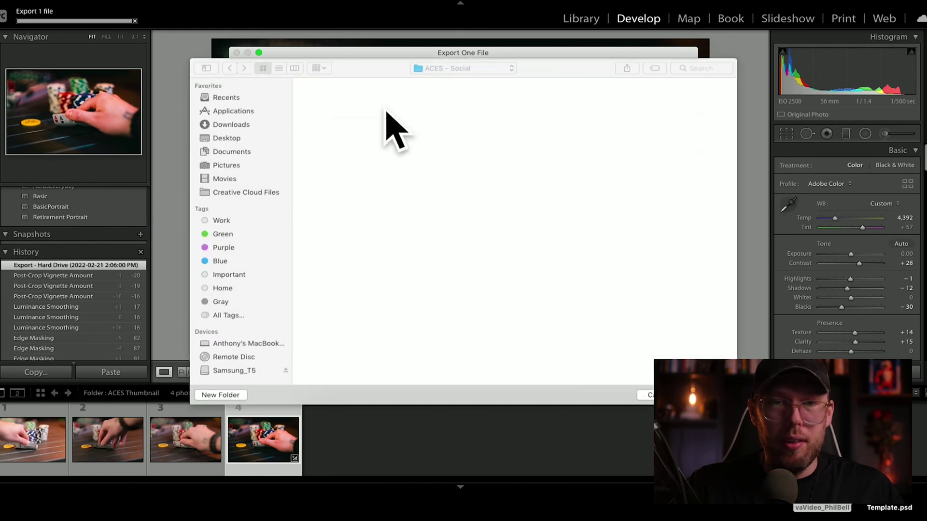
click(440, 68)
click(444, 79)
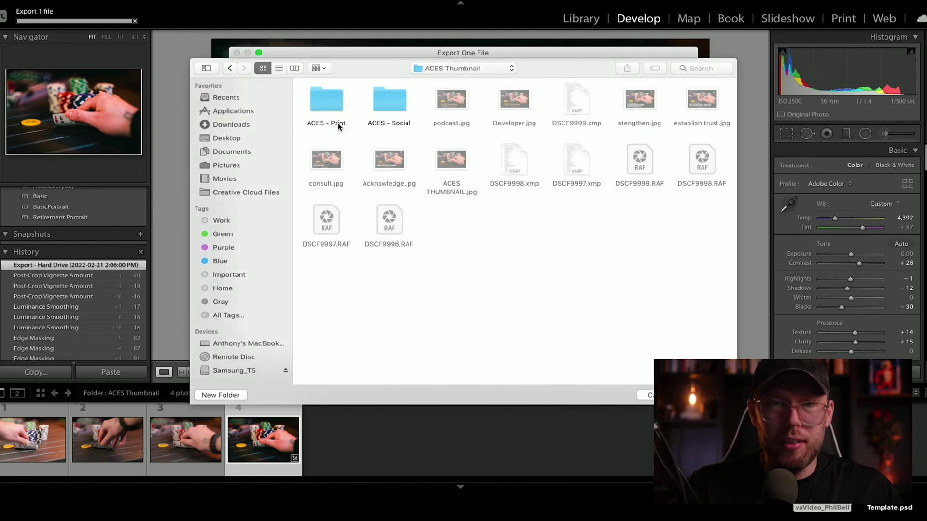
double_click(320, 103)
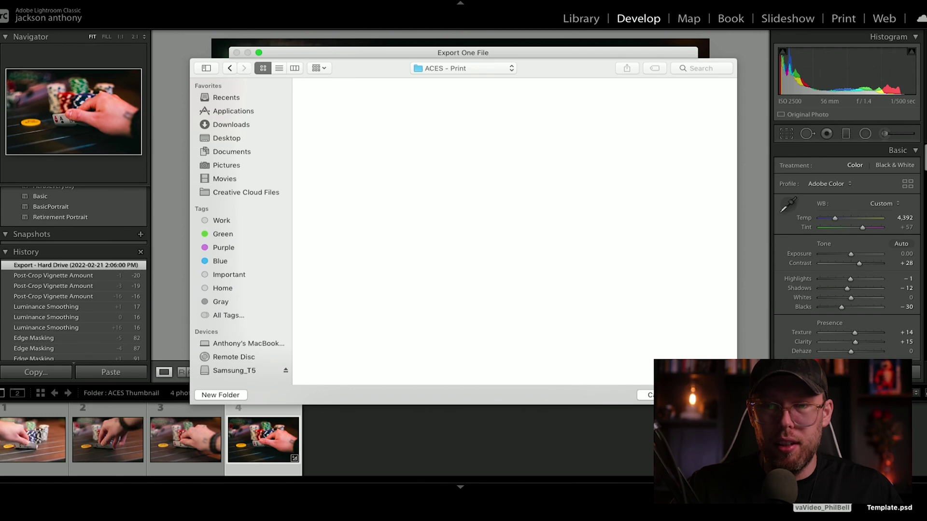
click(700, 395)
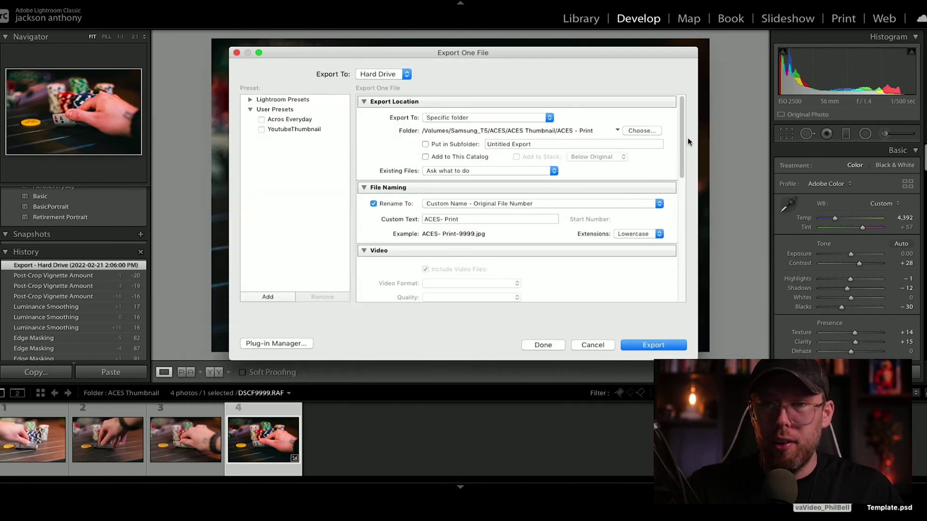
Step: Change the resolution from 90 to 300 pixels per inch and export the print JPEG
scroll(448, 167, down, 3)
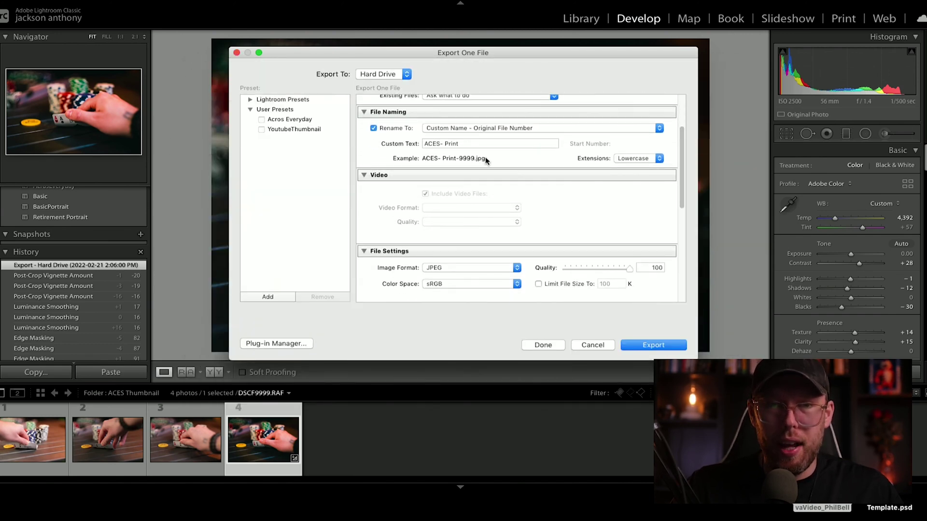
scroll(681, 167, down, 5)
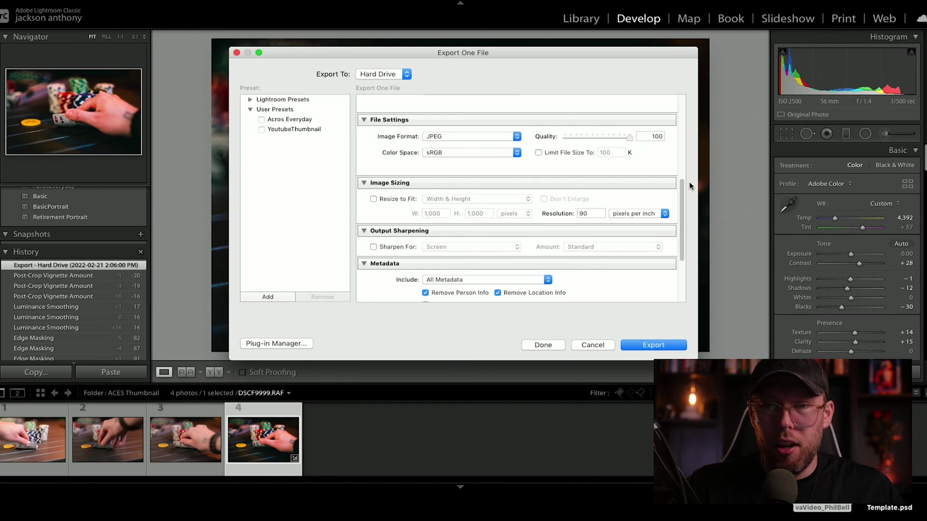
double_click(594, 214)
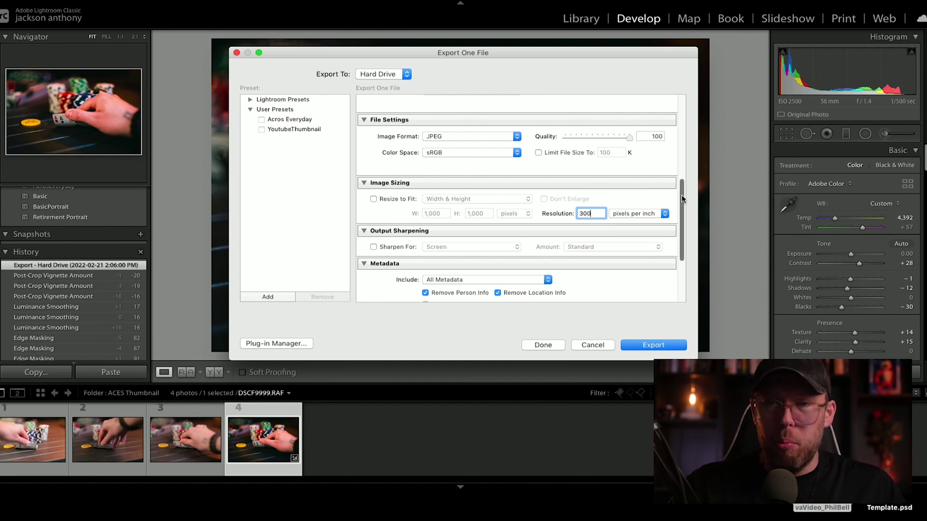
mouse_move(682, 195)
mouse_down()
mouse_move(680, 214)
mouse_move(687, 199)
mouse_up()
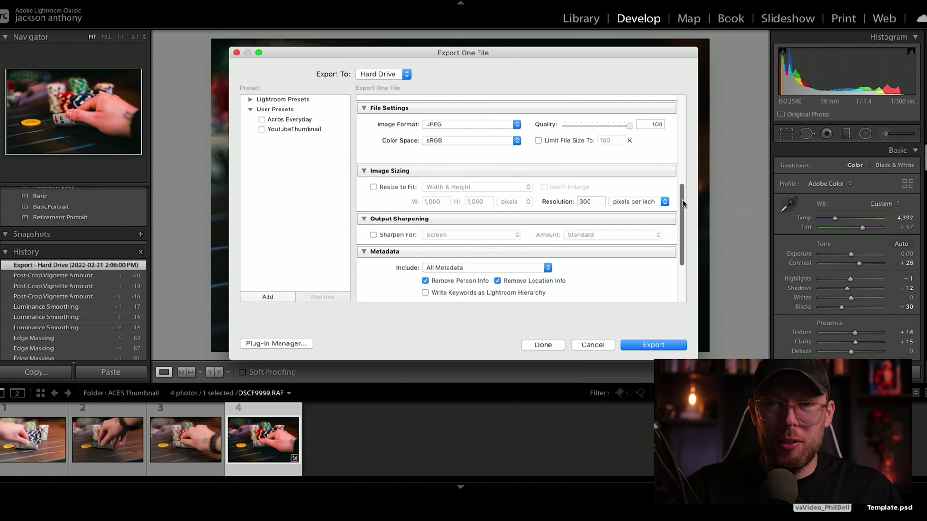
drag(682, 203, 683, 205)
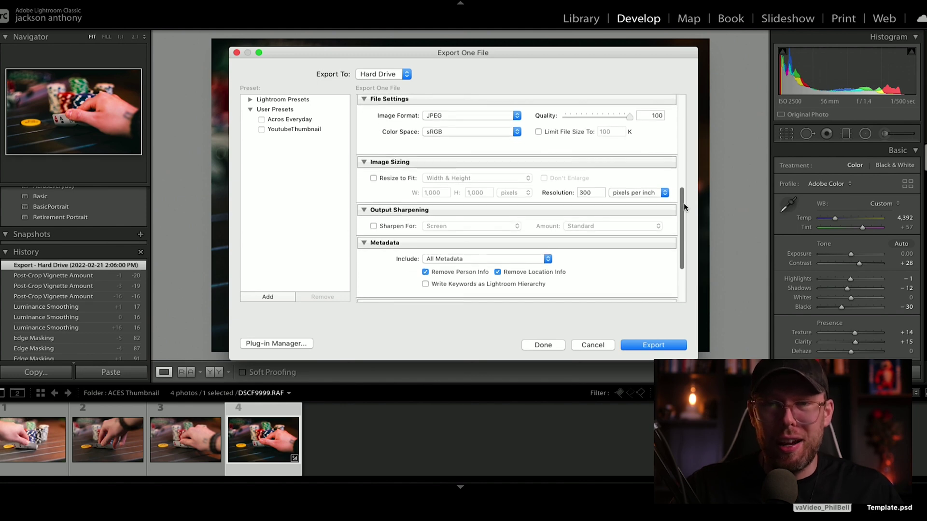
drag(684, 203, 684, 212)
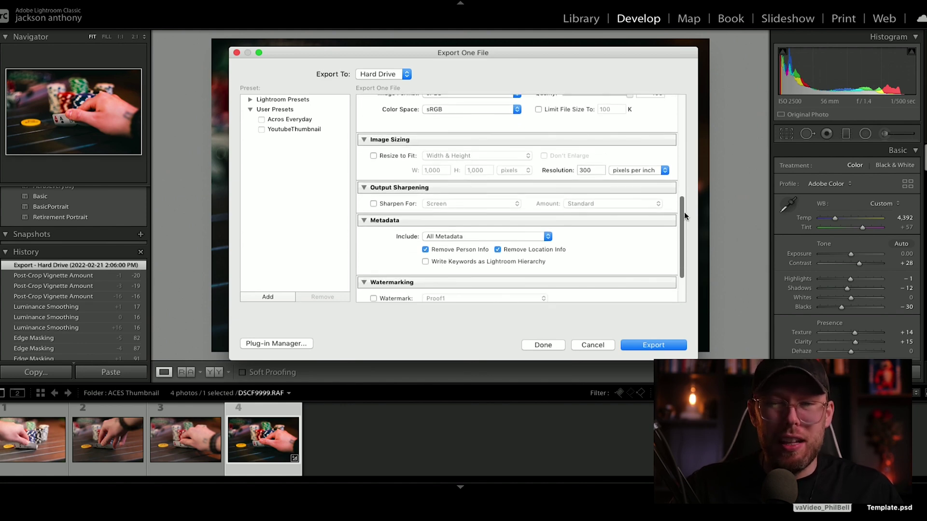
drag(684, 213, 683, 215)
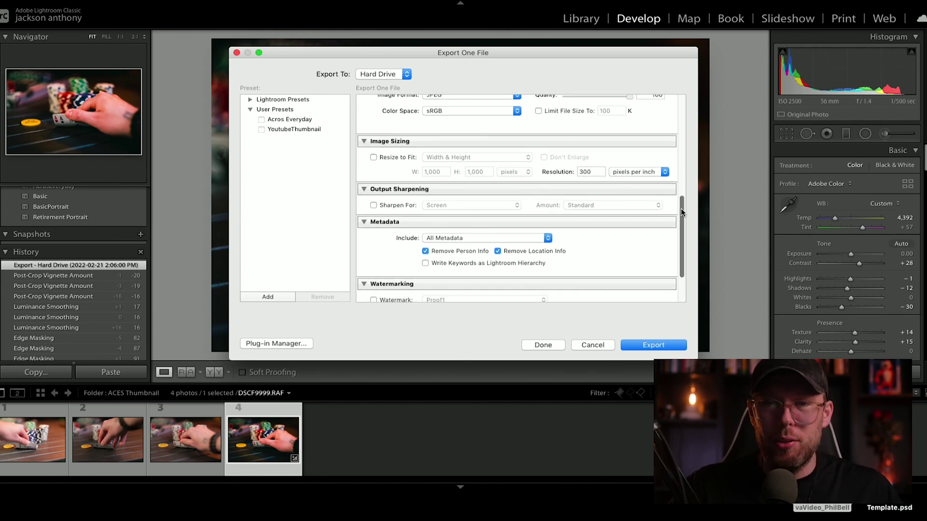
drag(683, 210, 675, 237)
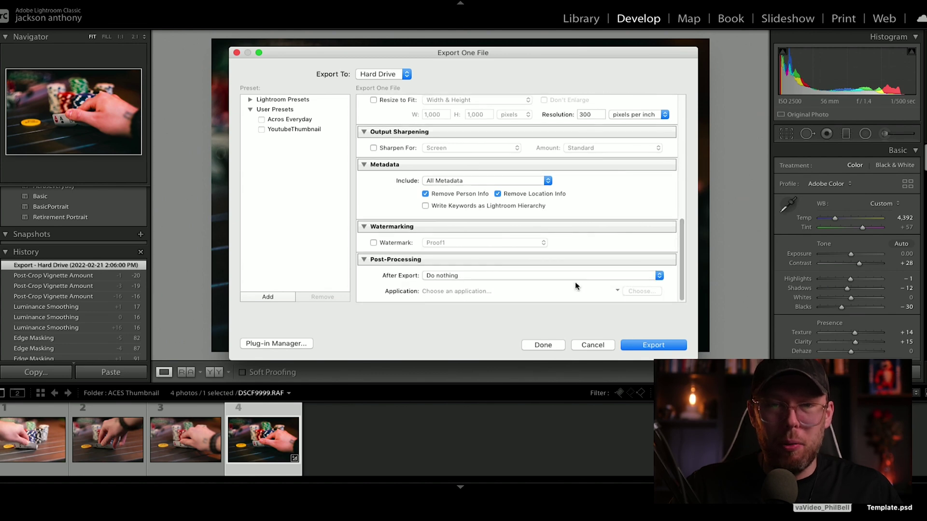
click(643, 348)
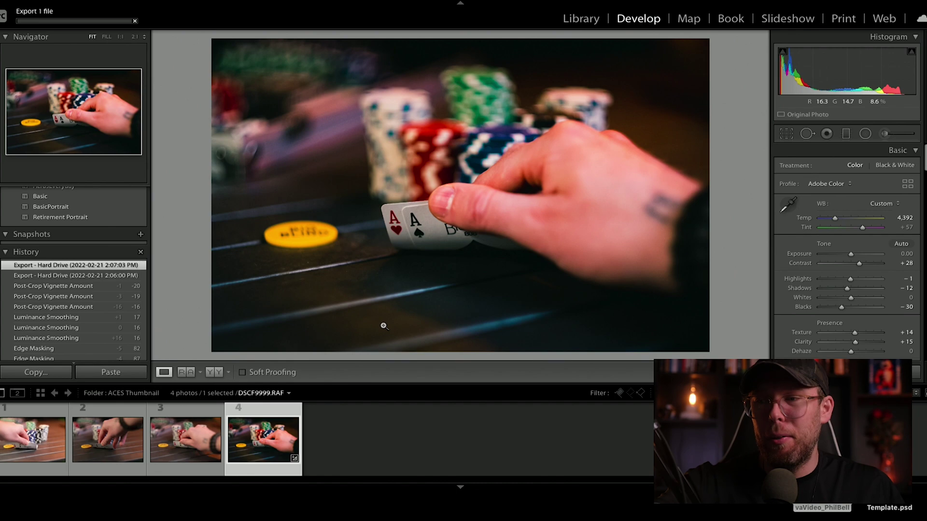